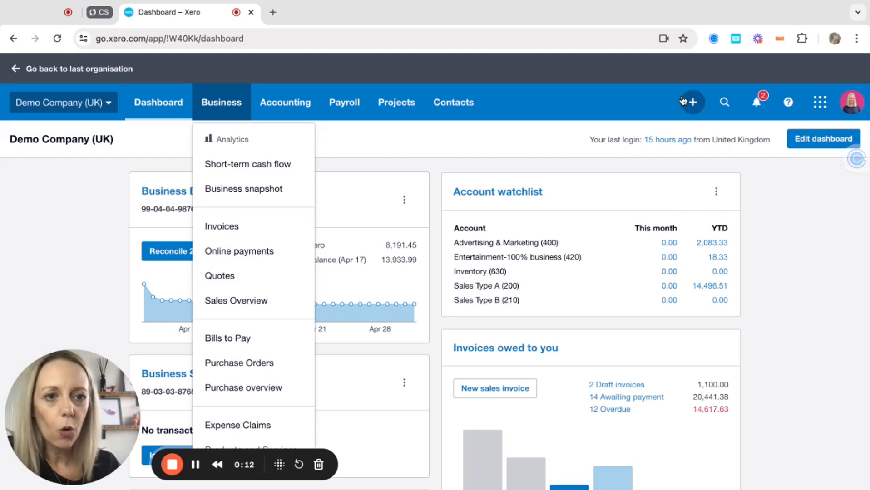
Go from the Dashboard to the Quotes list via the Business menu.
{"action": "left_click", "coordinate": [692, 103]}
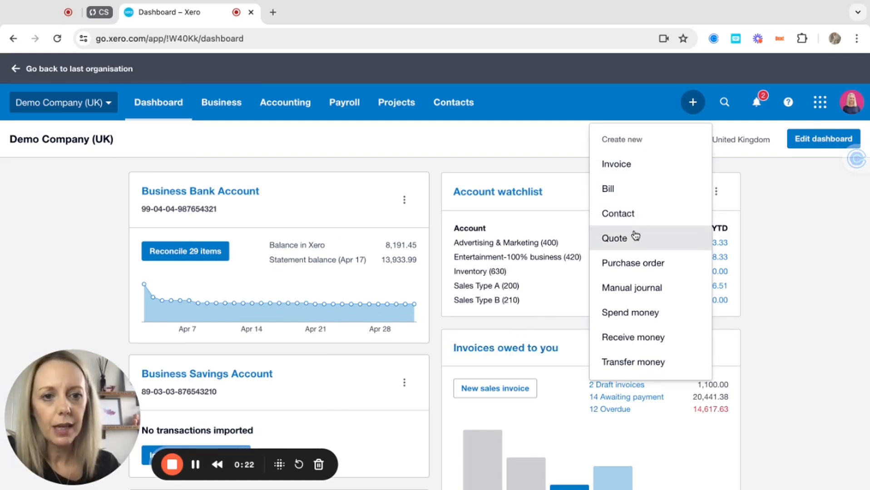
{"action": "left_click", "coordinate": [221, 102]}
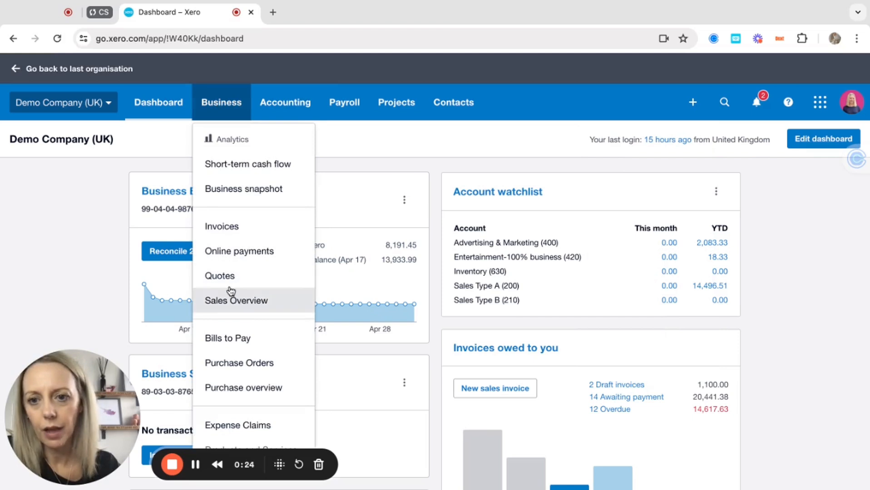
{"action": "left_click", "coordinate": [224, 283]}
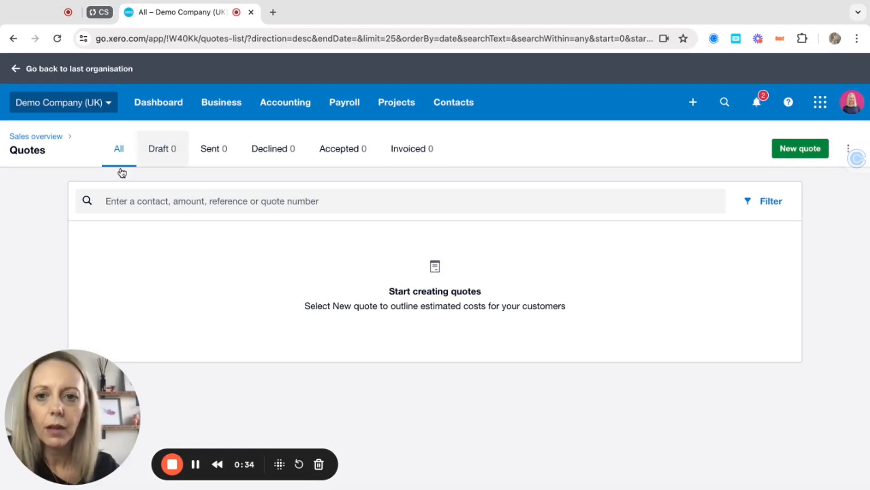
{"action": "left_click", "coordinate": [219, 107]}
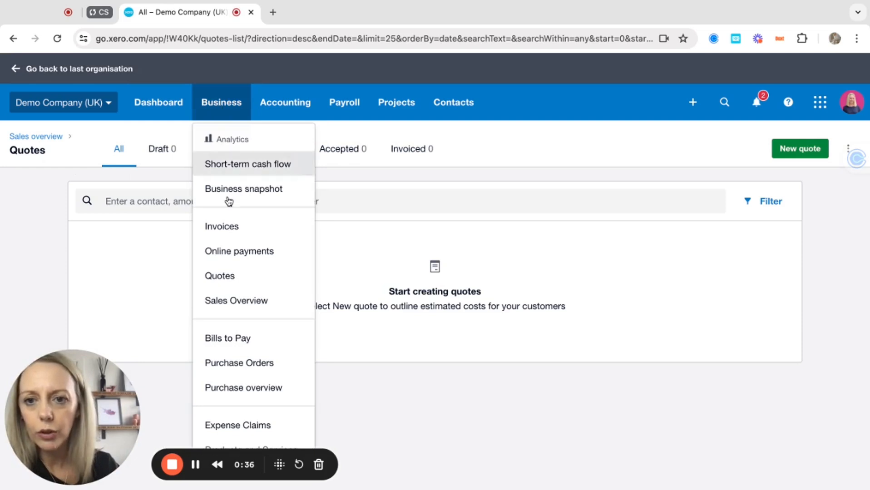
{"action": "left_click", "coordinate": [235, 300]}
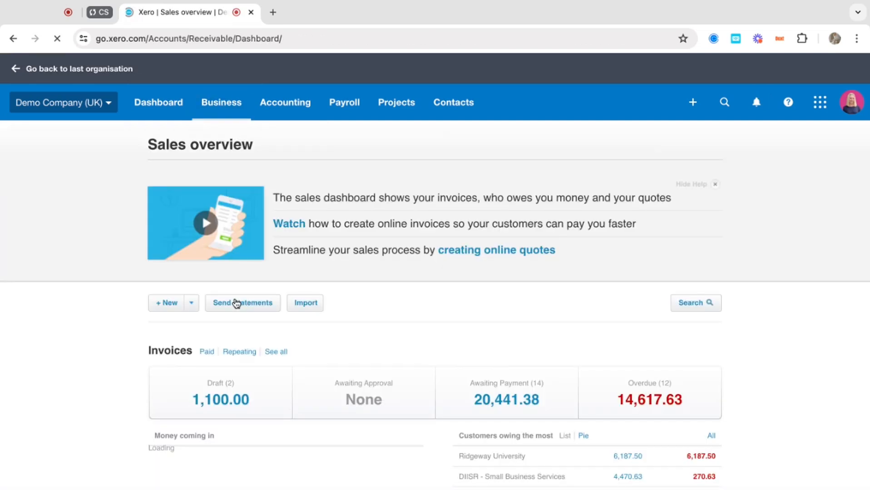
{"action": "left_click", "coordinate": [715, 185]}
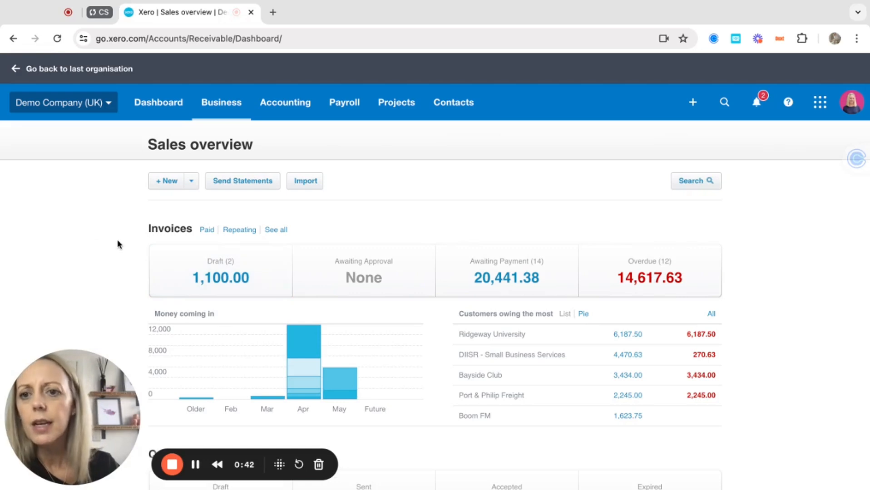
{"action": "scroll", "coordinate": [90, 298], "scroll_direction": "down", "scroll_amount": 3}
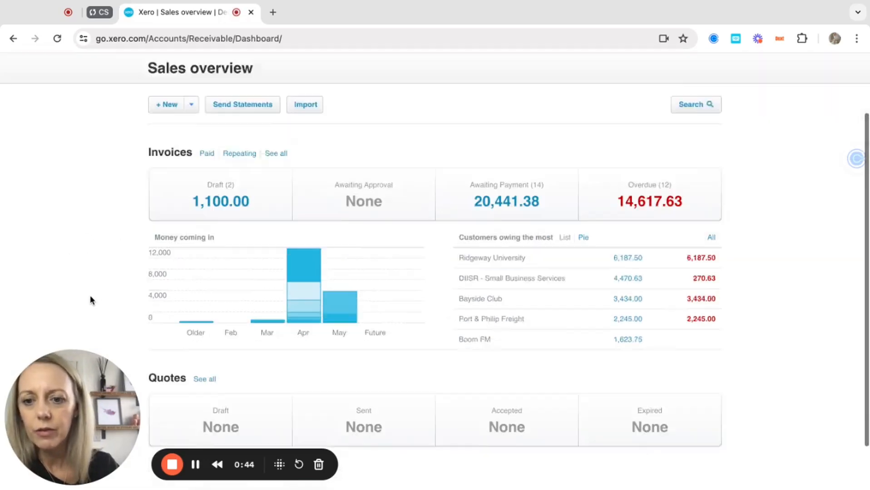
{"action": "scroll", "coordinate": [90, 299], "scroll_direction": "up", "scroll_amount": 2}
{"action": "scroll", "coordinate": [90, 300], "scroll_direction": "down", "scroll_amount": 2}
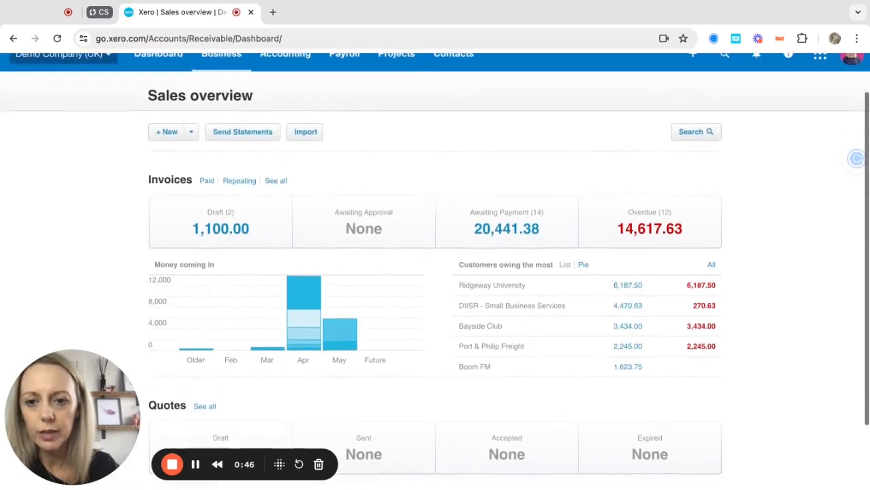
{"action": "left_click", "coordinate": [203, 325]}
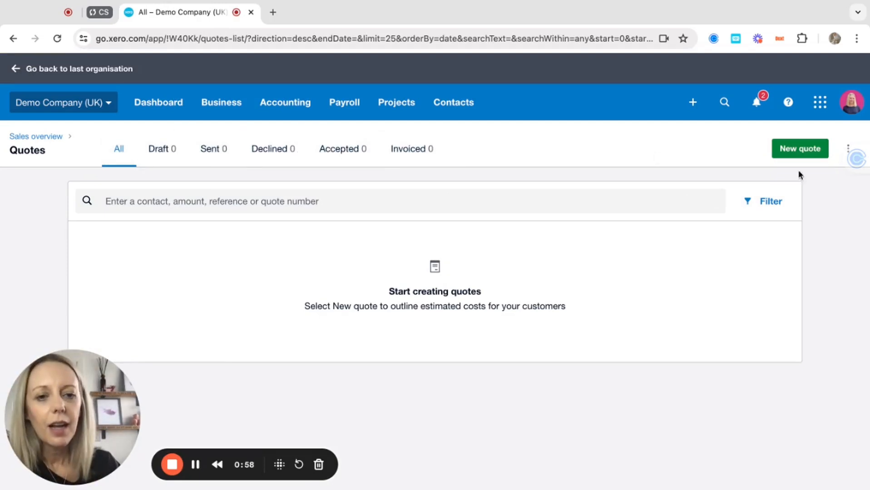
Start new quote QU-0001 with Pink Pig Financials Ltd as the contact.
{"action": "left_click", "coordinate": [795, 150]}
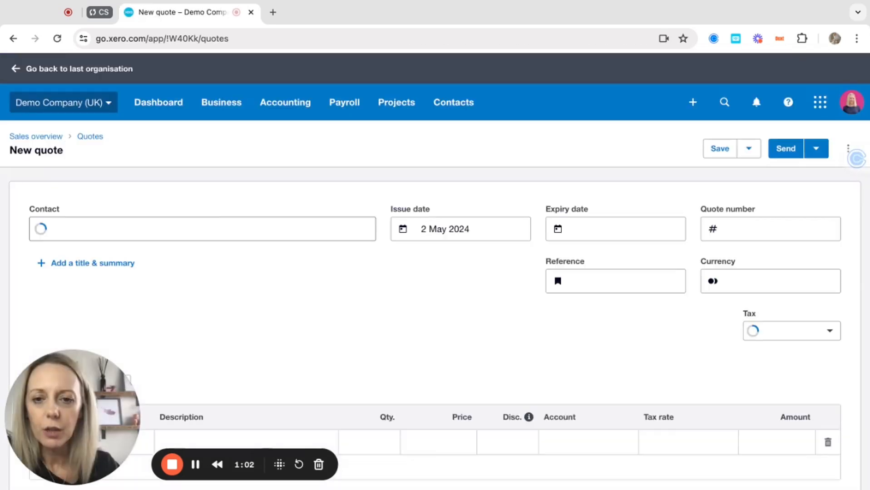
{"action": "left_click", "coordinate": [119, 228]}
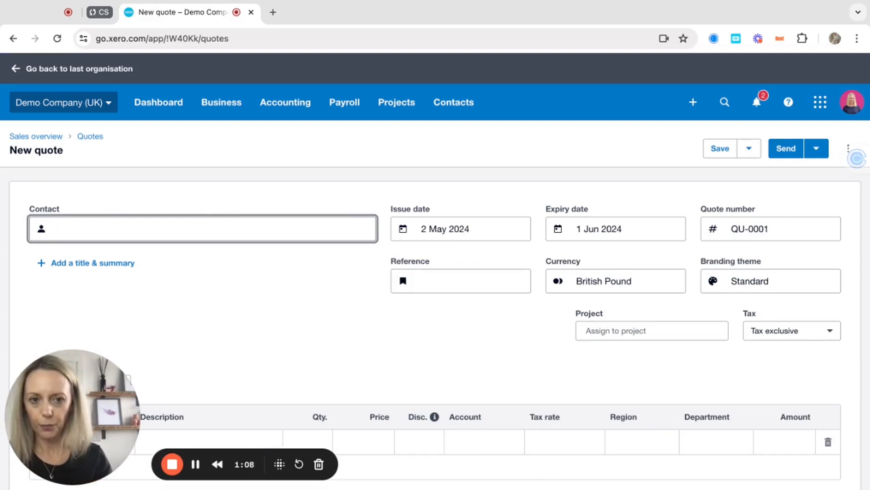
{"action": "type", "text": "pink"}
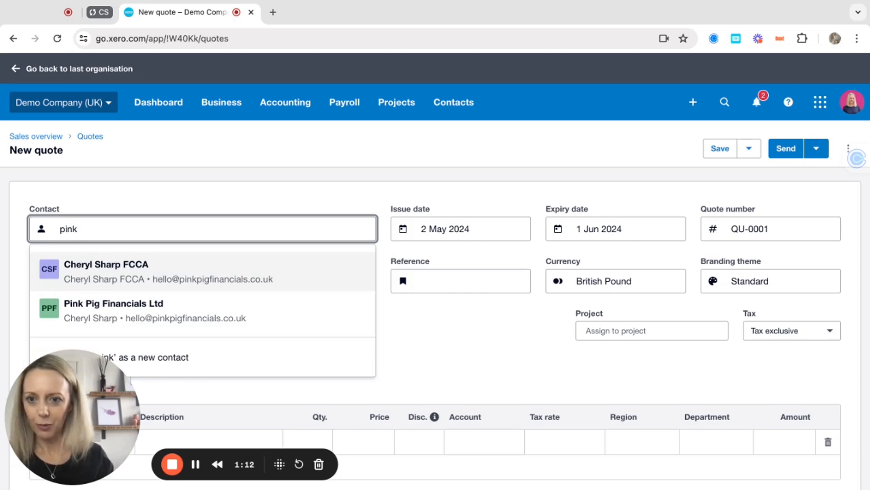
{"action": "key", "text": "Down"}
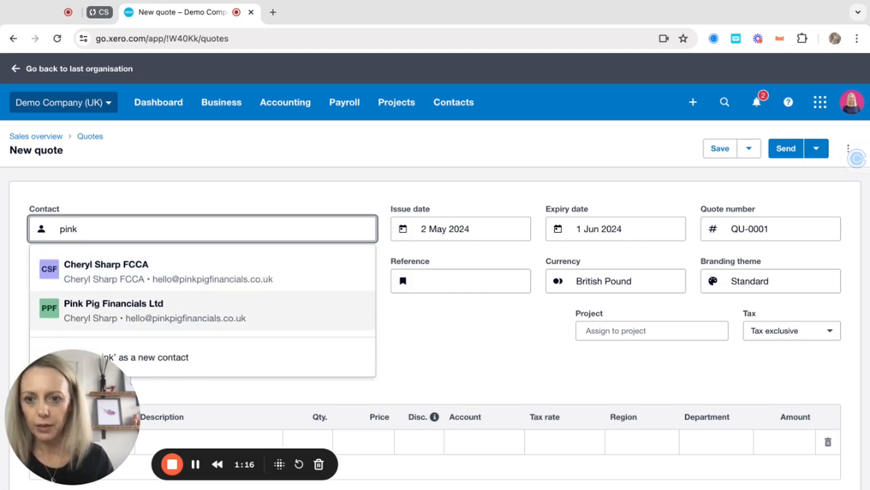
{"action": "key", "text": "Tab"}
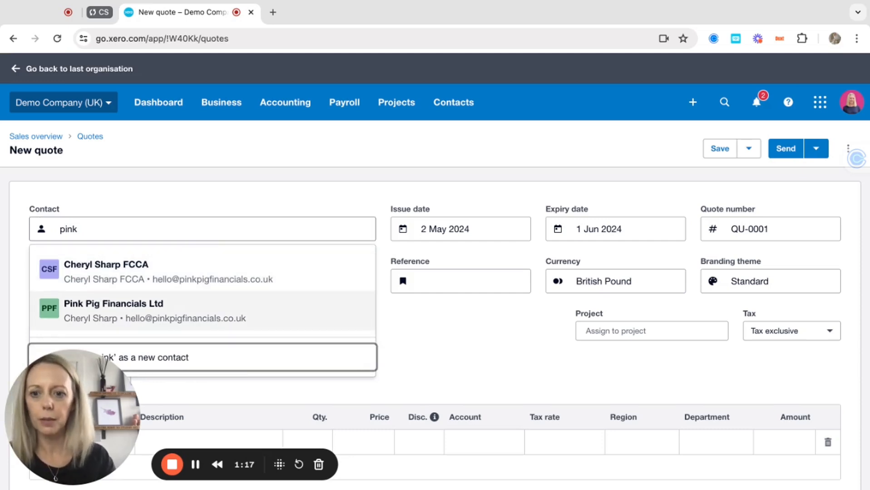
{"action": "left_click", "coordinate": [201, 314]}
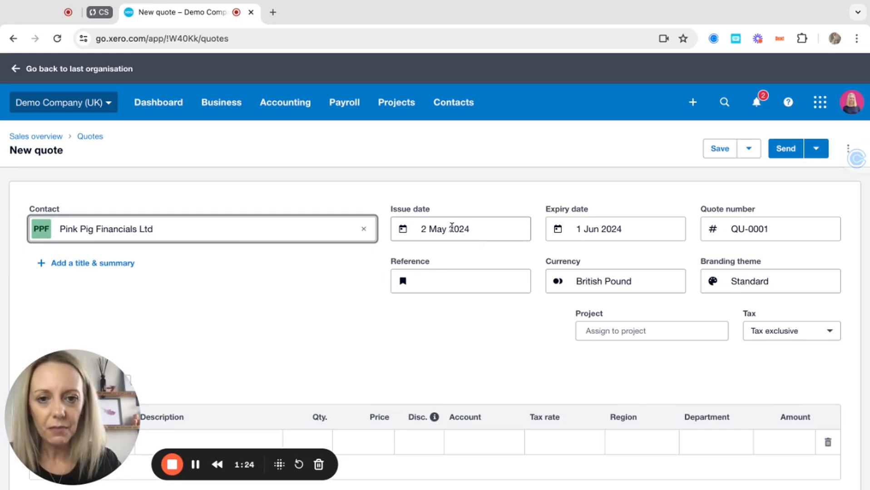
Keep issue date 2 May 2024 and expiry 1 Jun 2024, and enter reference 'Year End'.
{"action": "left_click", "coordinate": [477, 228]}
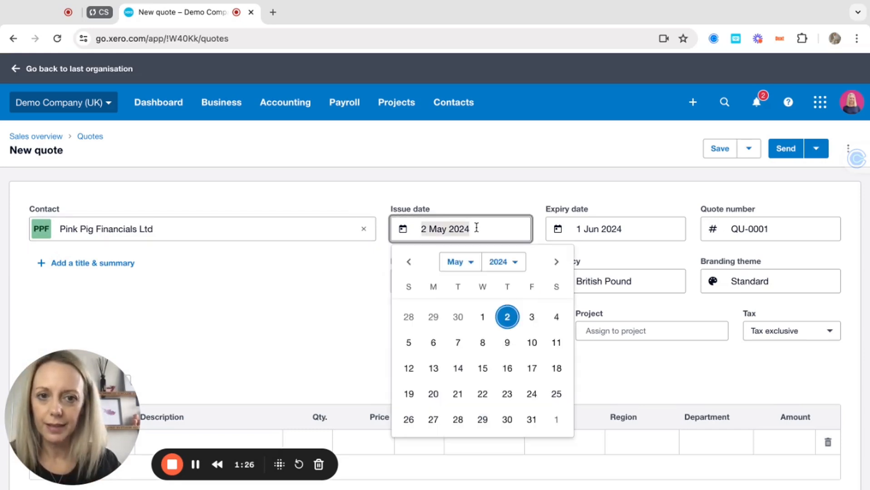
{"action": "left_click", "coordinate": [602, 228]}
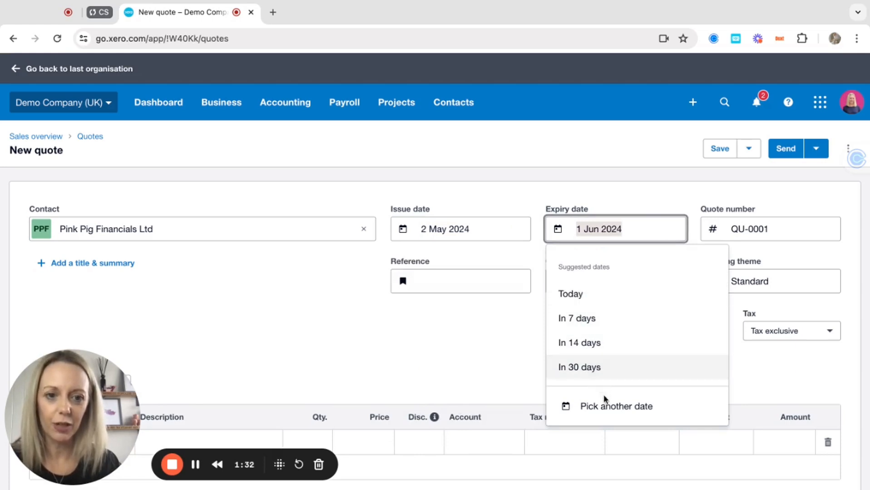
{"action": "left_click", "coordinate": [756, 229]}
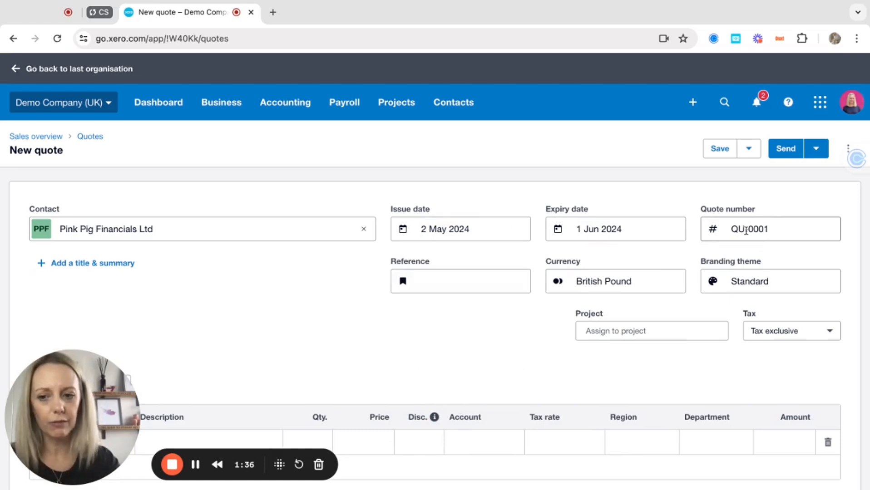
{"action": "left_click", "coordinate": [420, 275]}
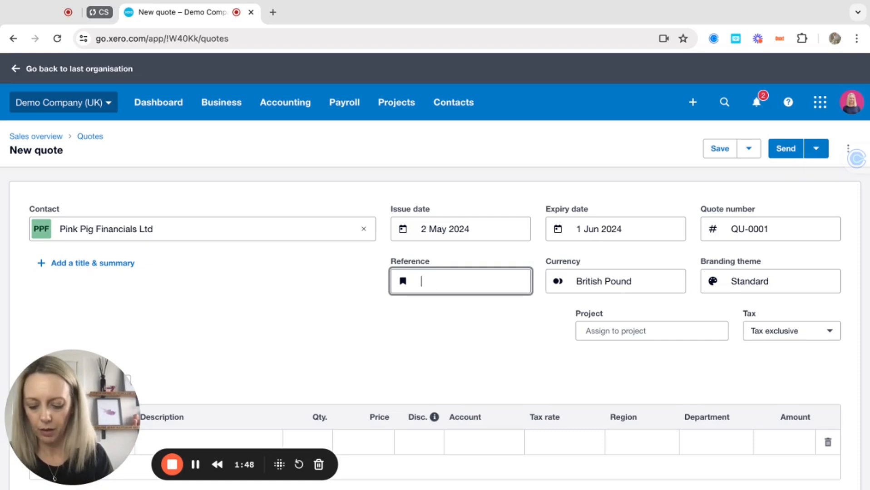
{"action": "type", "text": "Year End"}
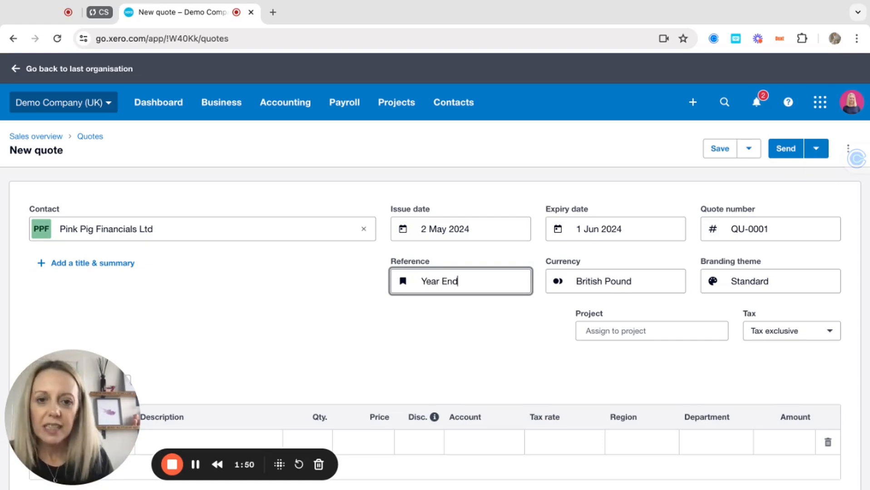
{"action": "key", "text": "Tab"}
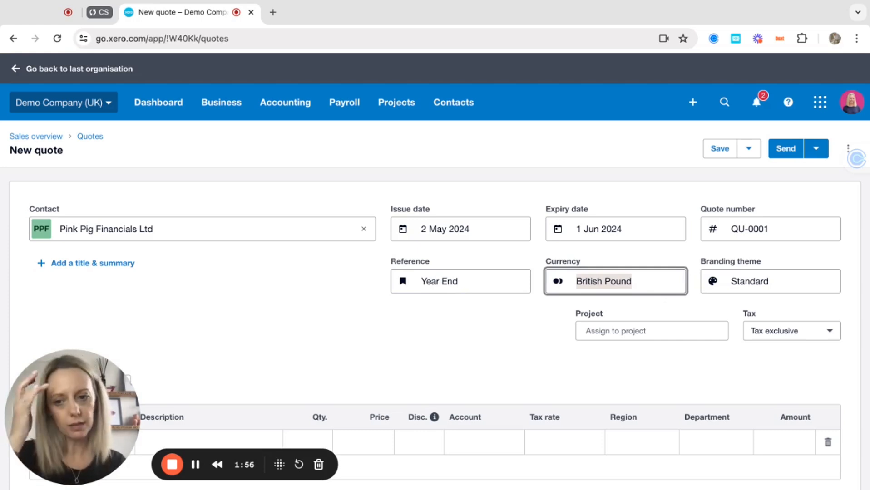
Keep the Standard branding theme and assign the Abby & Wells – Tax Compliance project.
{"action": "left_click", "coordinate": [794, 281]}
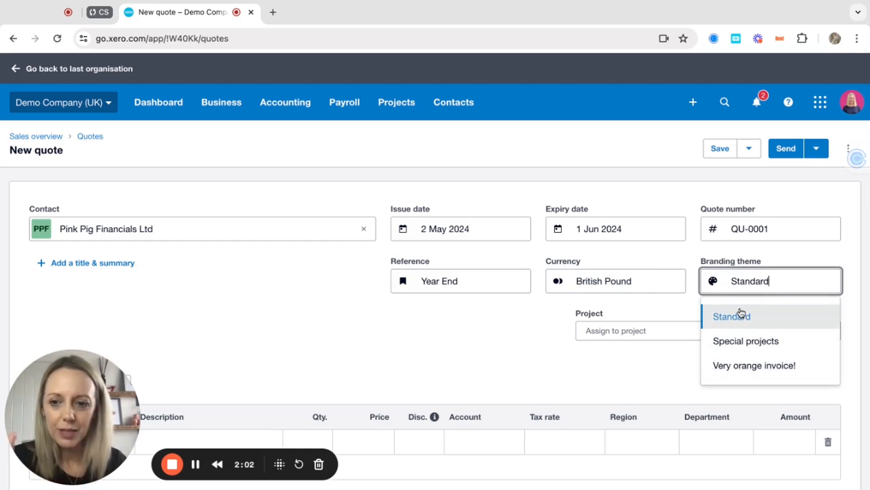
{"action": "left_click", "coordinate": [690, 308]}
{"action": "left_click", "coordinate": [648, 331]}
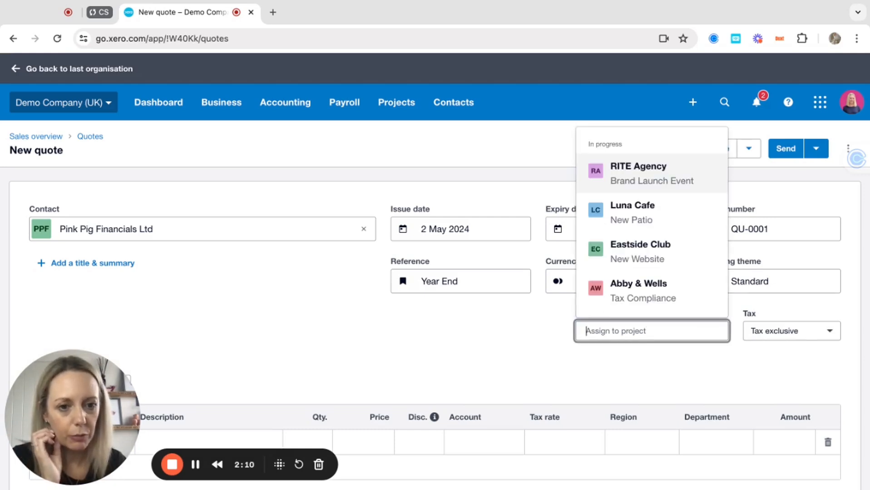
{"action": "left_click", "coordinate": [644, 294]}
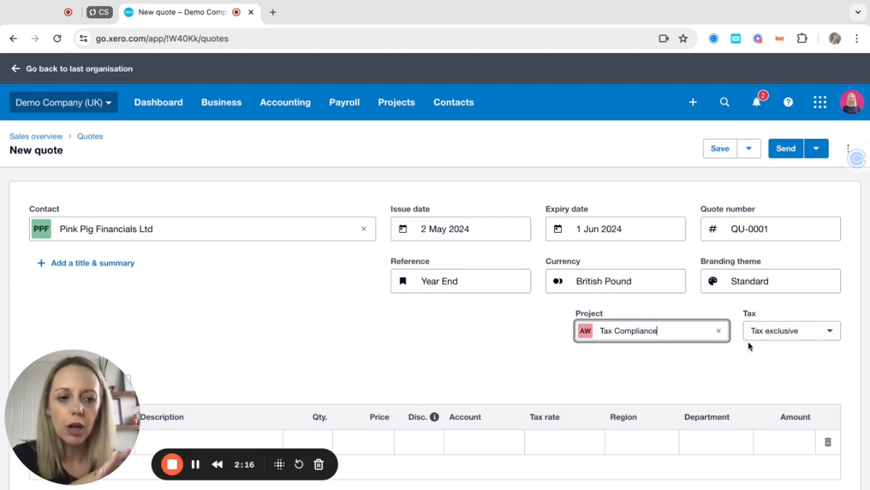
{"action": "scroll", "coordinate": [747, 345], "scroll_direction": "down", "scroll_amount": 1}
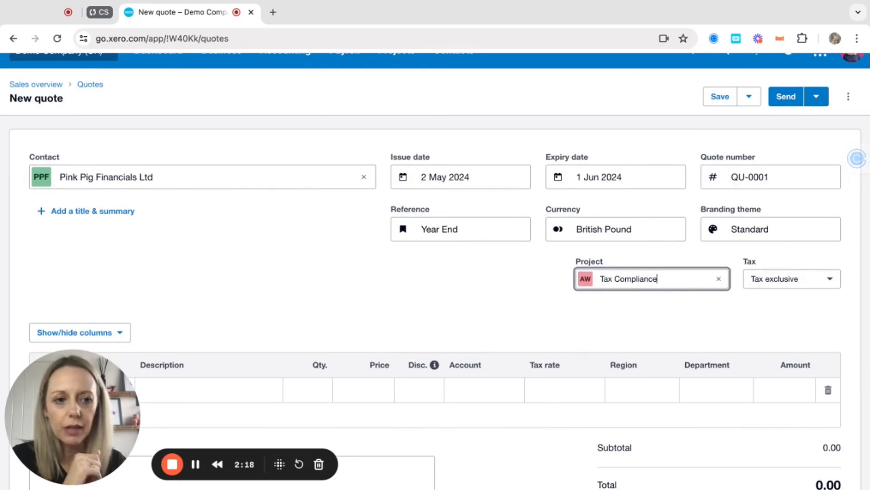
{"action": "scroll", "coordinate": [748, 343], "scroll_direction": "down", "scroll_amount": 3}
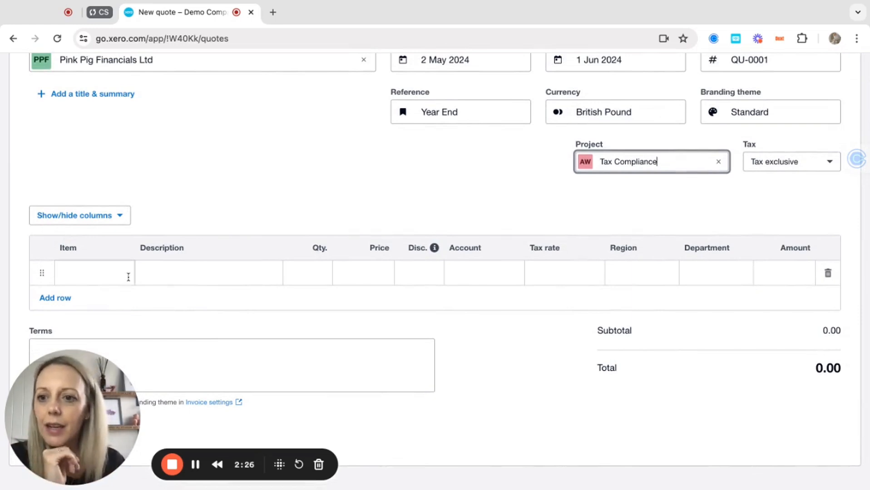
Add a Year End Accounts line reading 'for year ending 31st March 24', 1 at 500.00.
{"action": "left_click", "coordinate": [97, 274]}
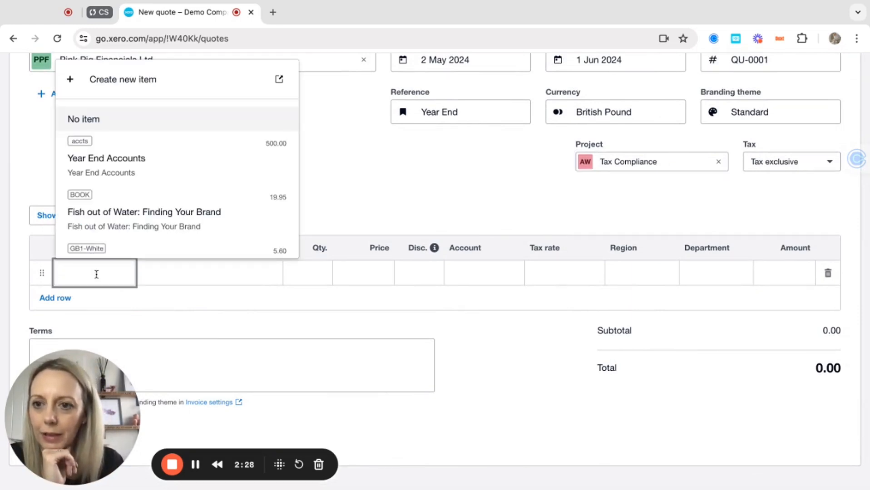
{"action": "scroll", "coordinate": [150, 172], "scroll_direction": "down", "scroll_amount": 1}
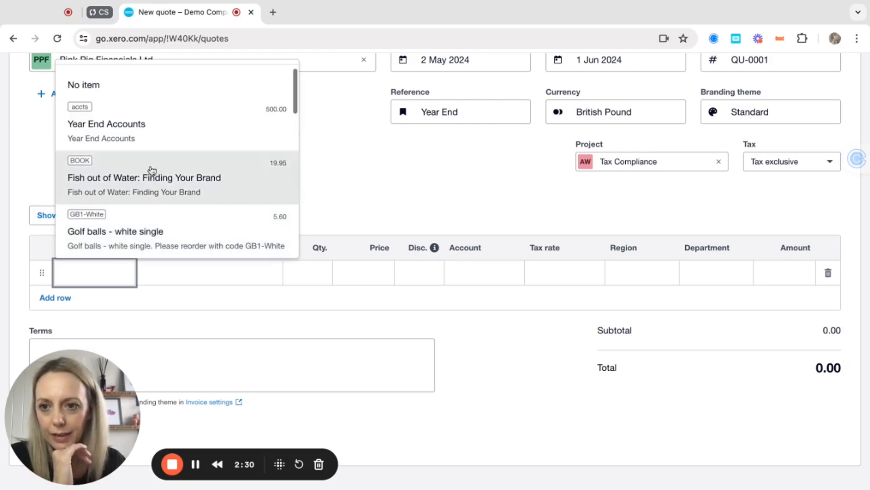
{"action": "left_click", "coordinate": [108, 133]}
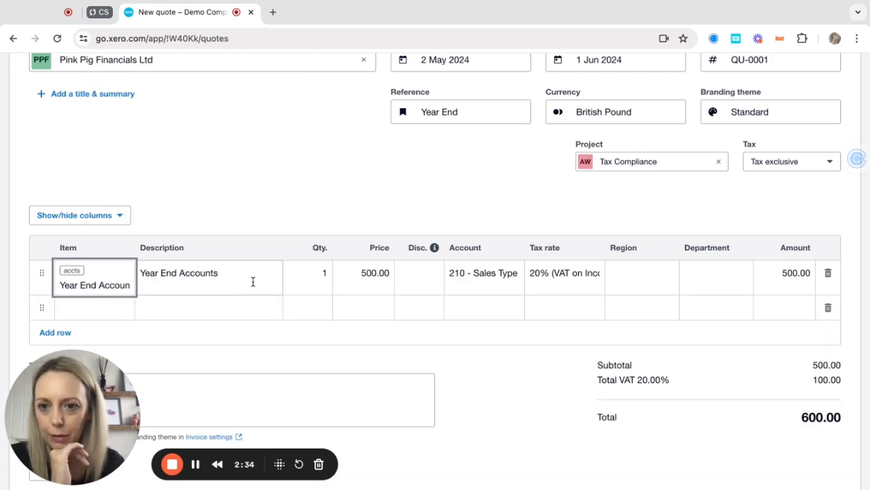
{"action": "left_click", "coordinate": [240, 272]}
{"action": "left_click", "coordinate": [241, 272]}
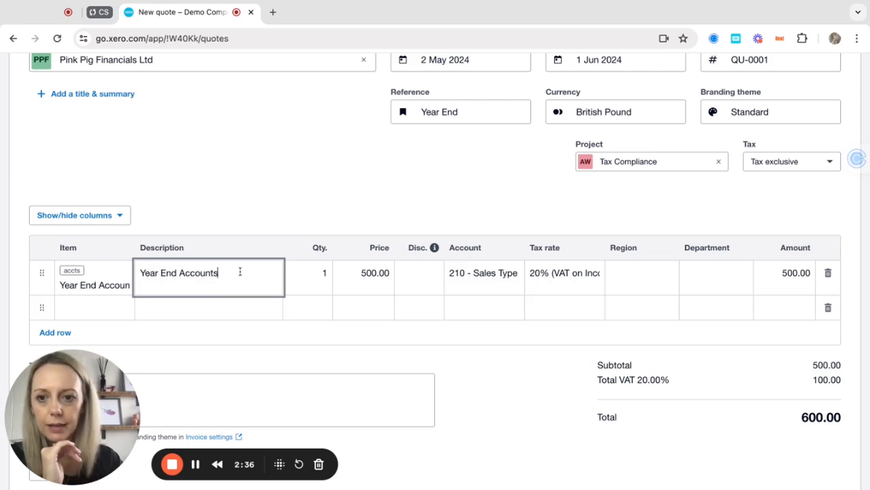
{"action": "type", "text": "for year "}
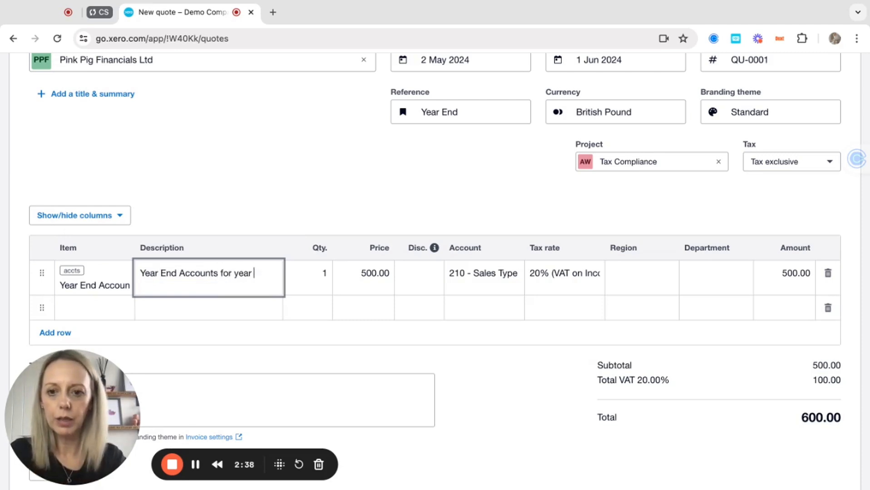
{"action": "type", "text": "ending 31st M"}
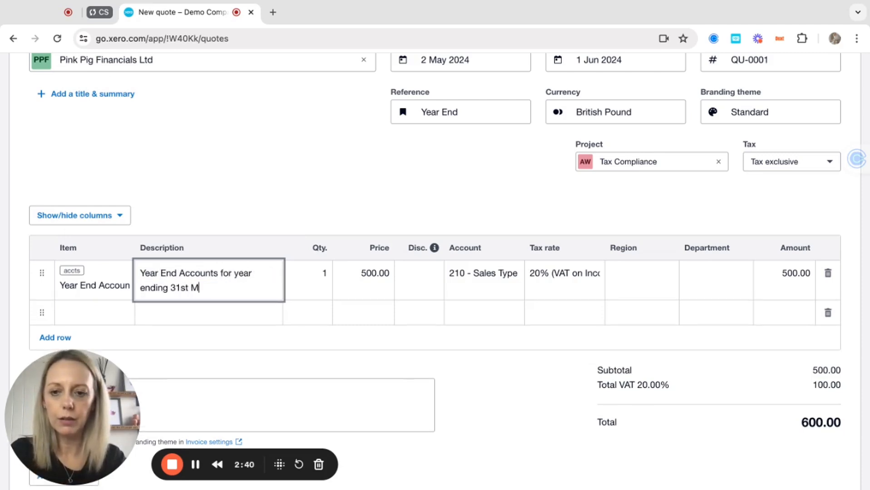
{"action": "type", "text": "arch 24"}
{"action": "key", "text": "Tab"}
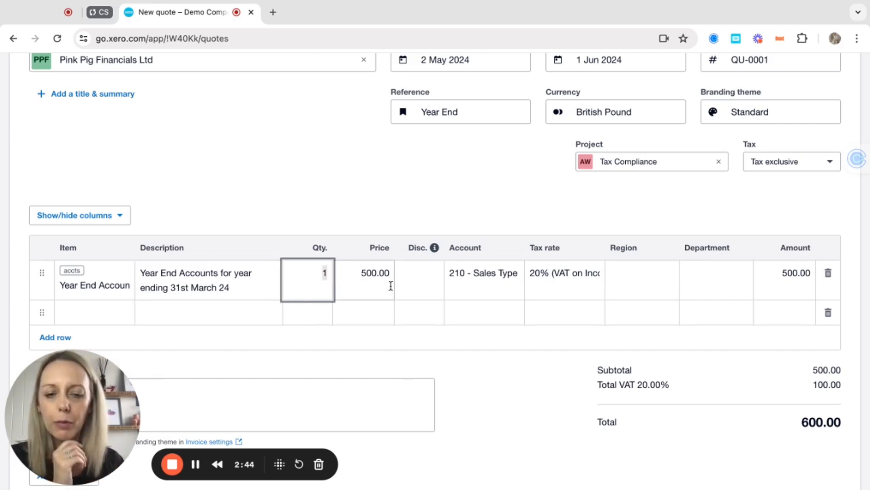
{"action": "left_click", "coordinate": [371, 274]}
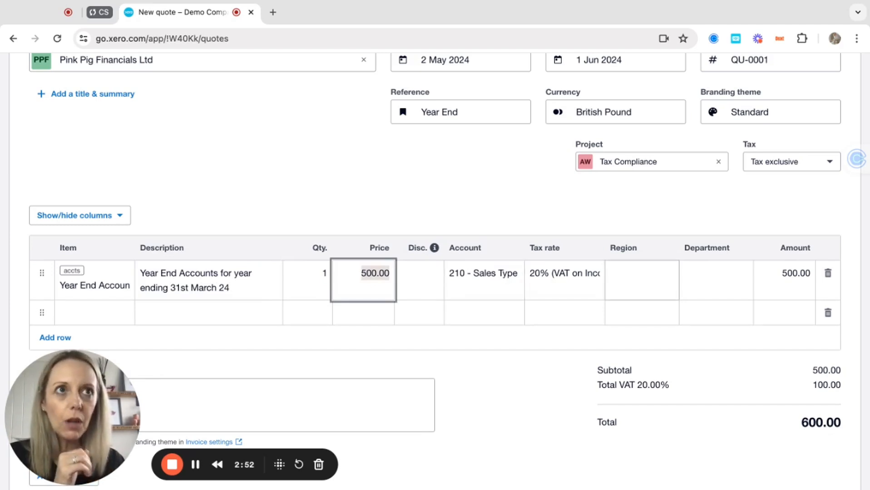
Tag the quote line with Region Eastside and Department Sales.
{"action": "left_click", "coordinate": [641, 277]}
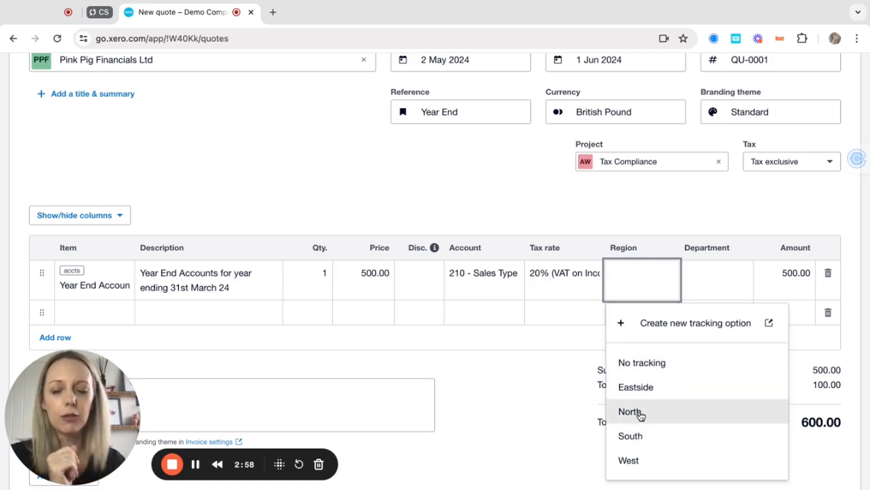
{"action": "left_click", "coordinate": [645, 389]}
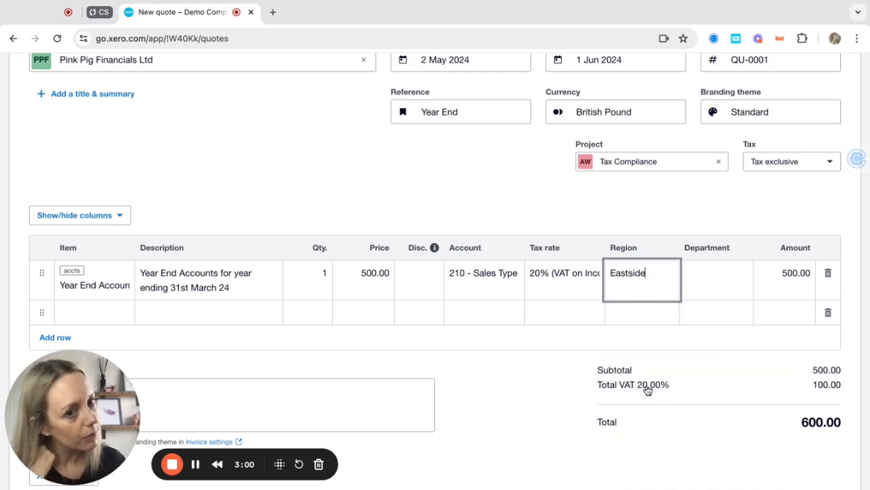
{"action": "left_click", "coordinate": [700, 283]}
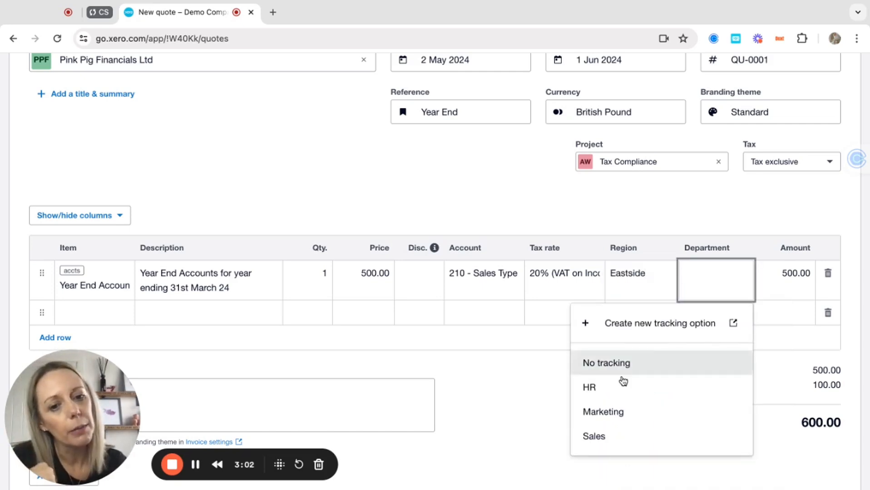
{"action": "left_click", "coordinate": [600, 434]}
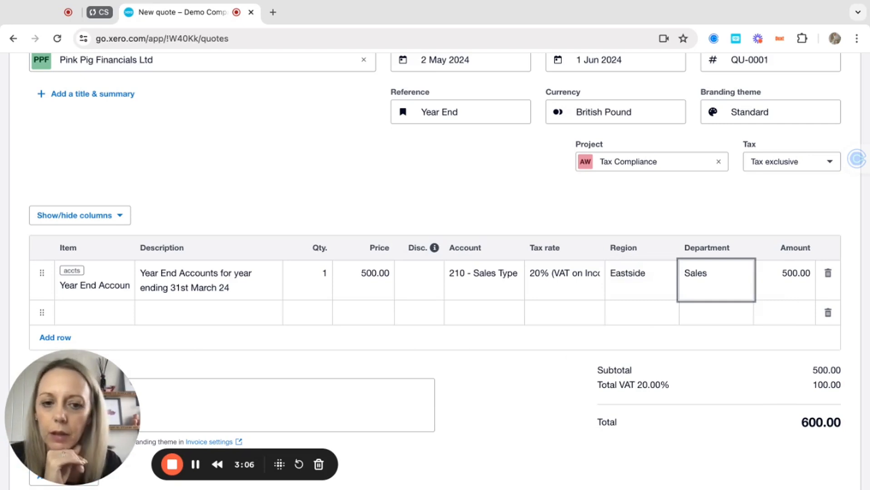
{"action": "scroll", "coordinate": [455, 347], "scroll_direction": "down", "scroll_amount": 1}
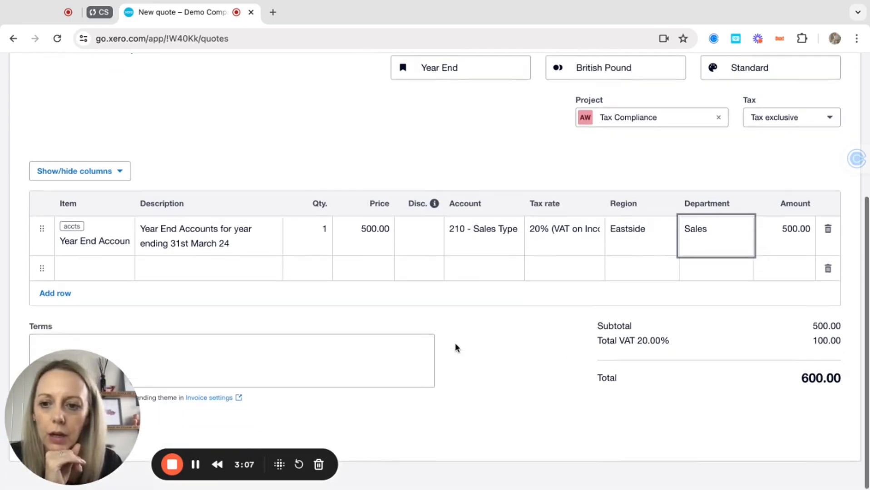
{"action": "left_click", "coordinate": [66, 411]}
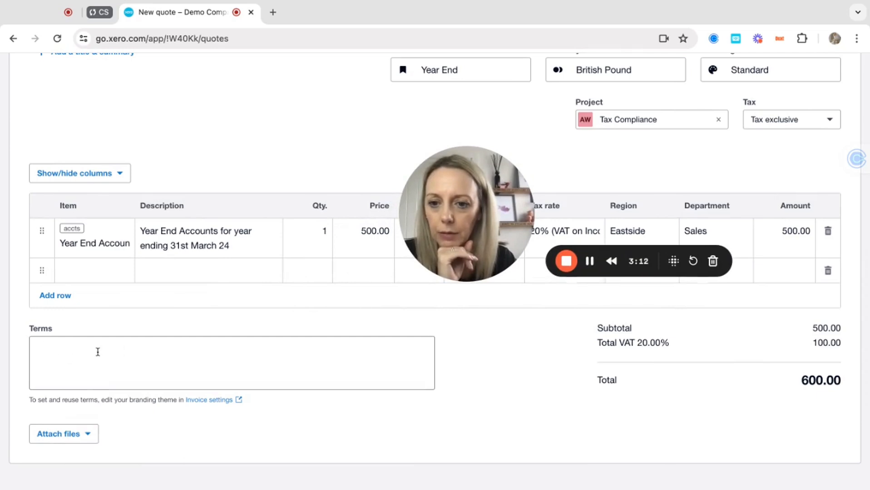
{"action": "left_click", "coordinate": [78, 350]}
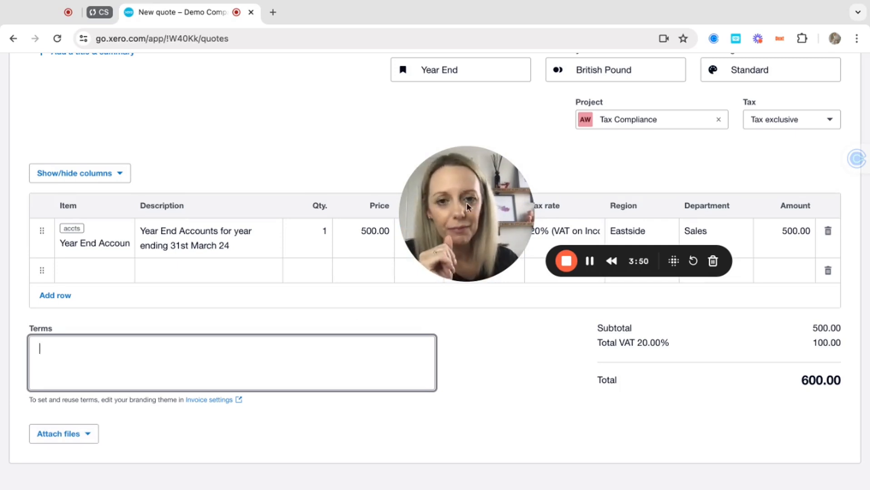
{"action": "left_click_drag", "start_coordinate": [472, 201], "coordinate": [78, 403]}
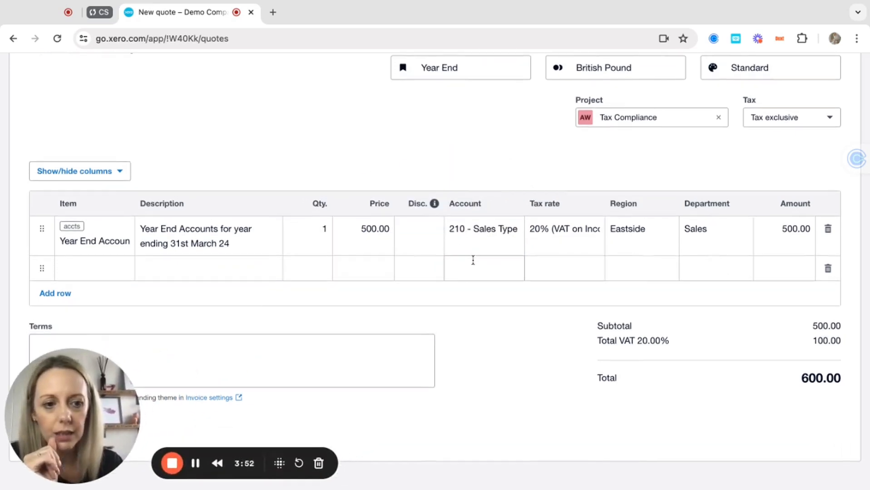
{"action": "scroll", "coordinate": [472, 260], "scroll_direction": "up", "scroll_amount": 5}
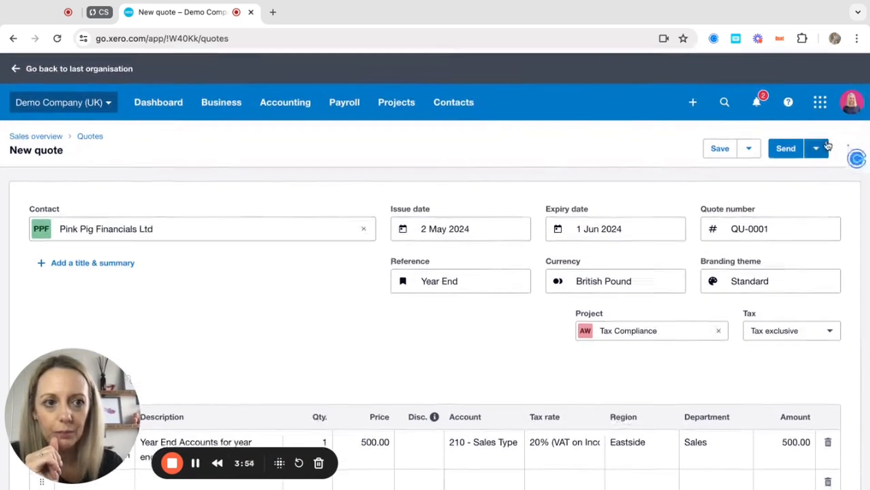
Save QU-0001 as a draft, reopen it from Draft quotes, and show its Send options.
{"action": "left_click", "coordinate": [721, 150]}
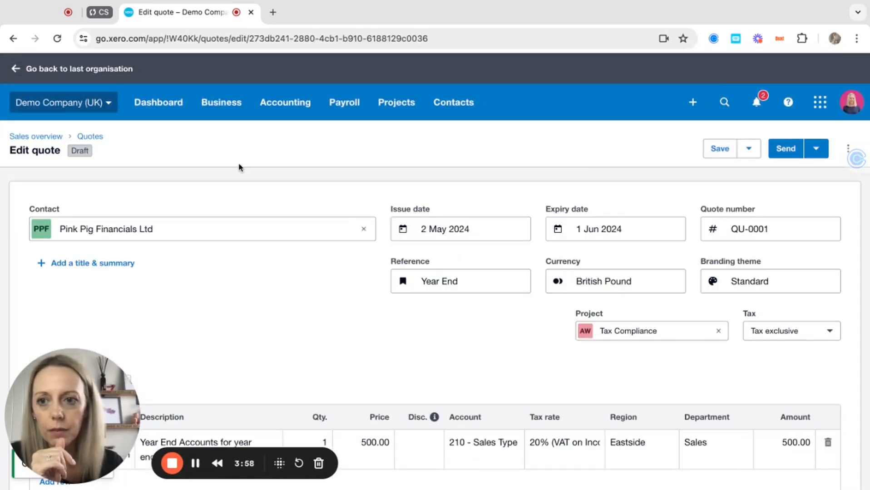
{"action": "left_click", "coordinate": [101, 137]}
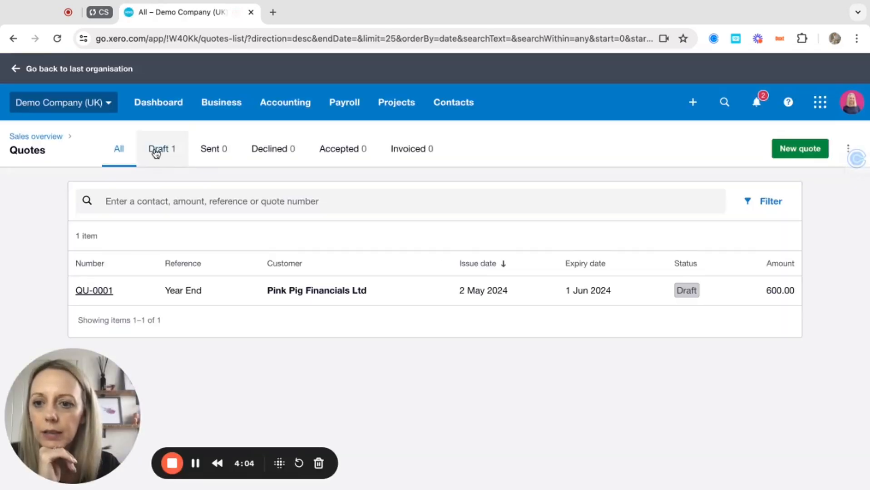
{"action": "left_click", "coordinate": [163, 155]}
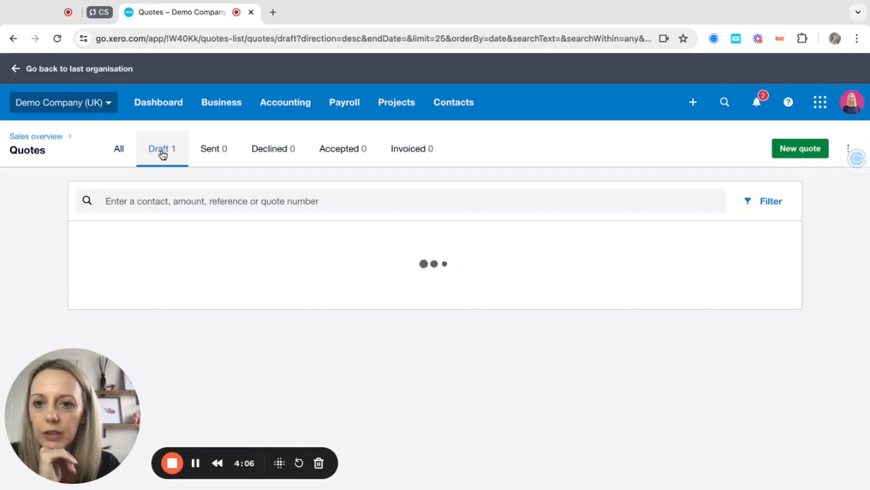
{"action": "left_click", "coordinate": [227, 292]}
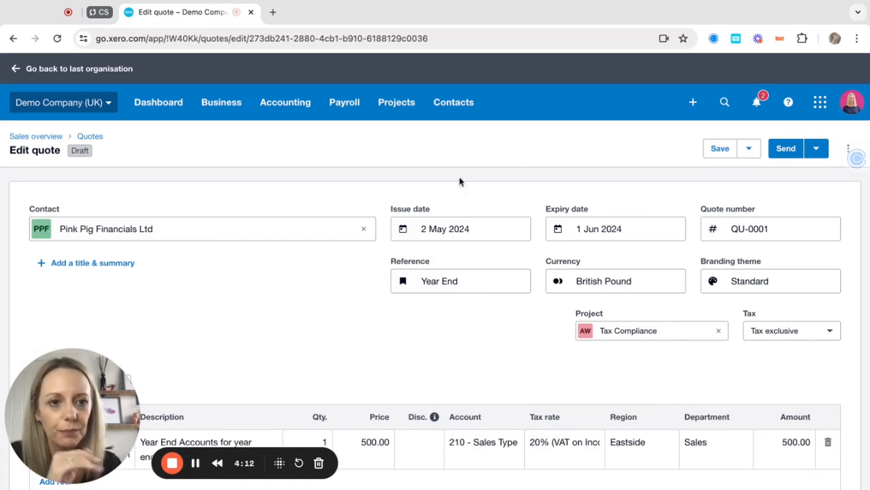
{"action": "left_click", "coordinate": [815, 151]}
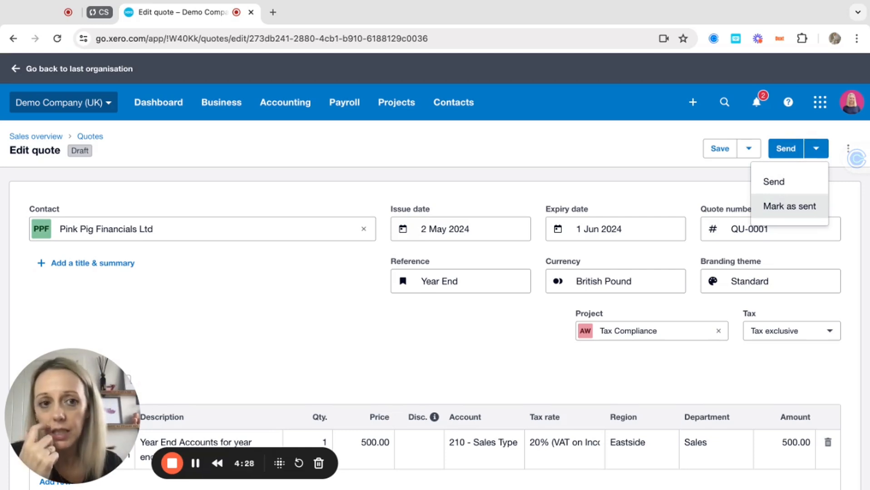
{"action": "left_click", "coordinate": [727, 171]}
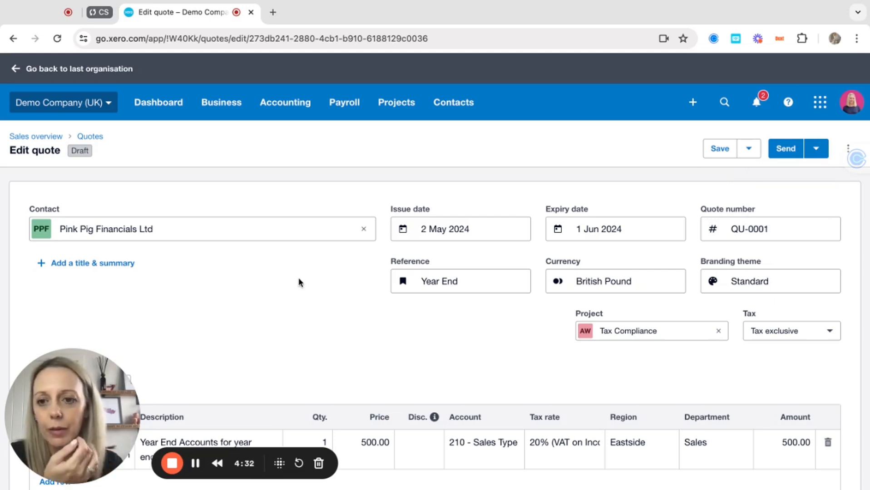
{"action": "left_click", "coordinate": [95, 268]}
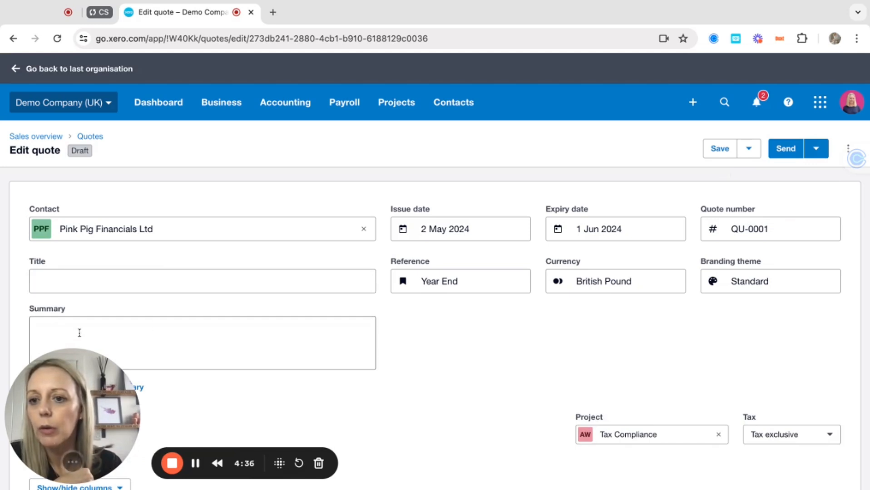
{"action": "scroll", "coordinate": [175, 347], "scroll_direction": "down", "scroll_amount": 3}
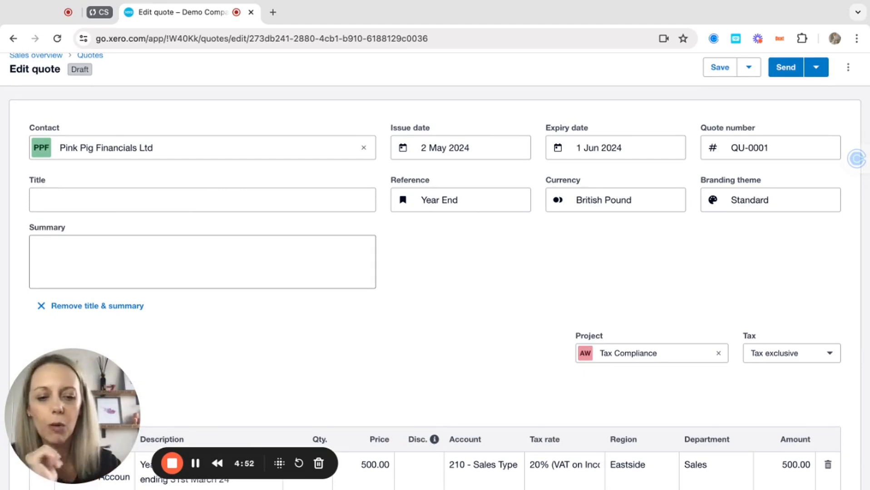
{"action": "left_click", "coordinate": [111, 307]}
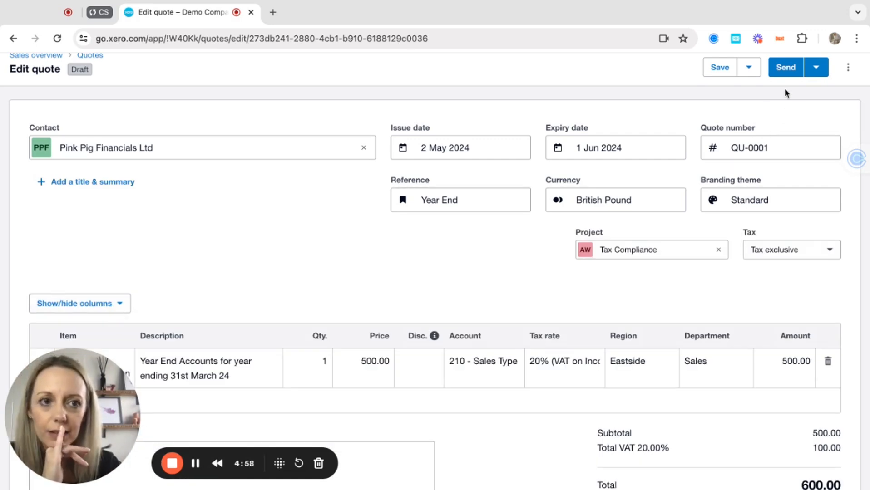
Replace both email recipients of QU-0001 with the client's new e-mail address.
{"action": "left_click", "coordinate": [787, 68]}
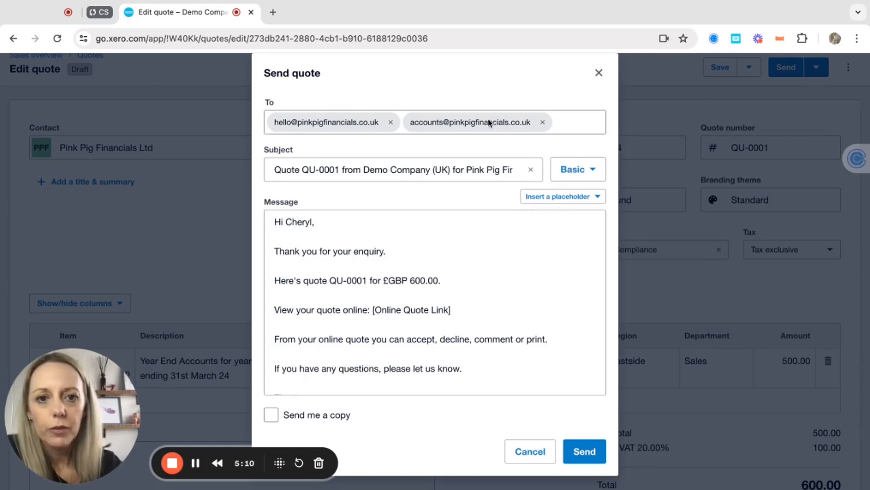
{"action": "left_click", "coordinate": [543, 123]}
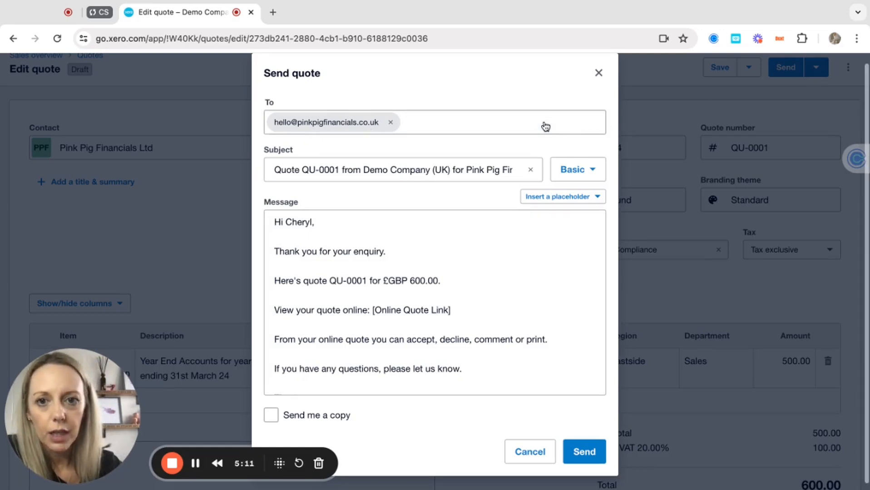
{"action": "left_click", "coordinate": [390, 122]}
{"action": "left_click", "coordinate": [358, 125]}
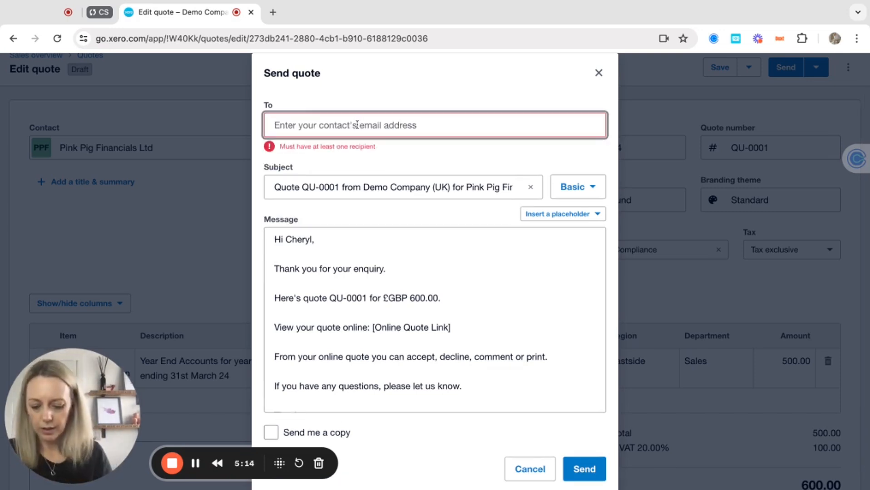
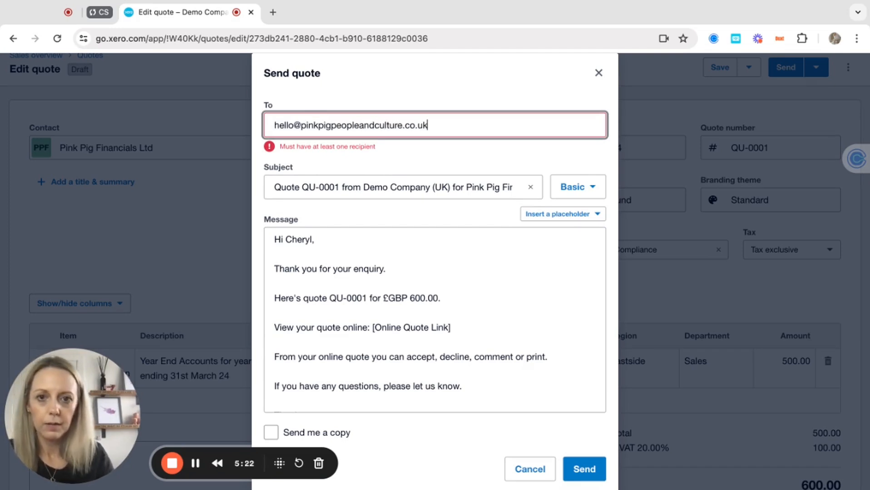
{"action": "key", "text": "Return"}
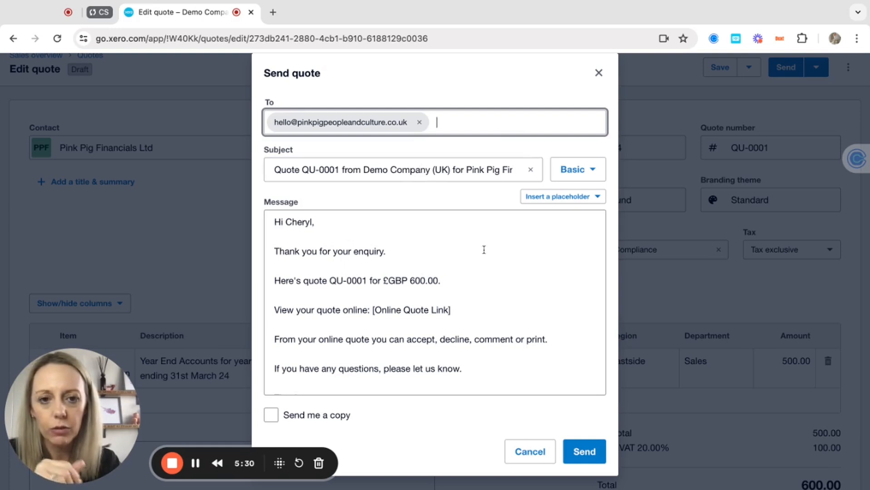
{"action": "left_click", "coordinate": [590, 174]}
{"action": "left_click", "coordinate": [590, 175]}
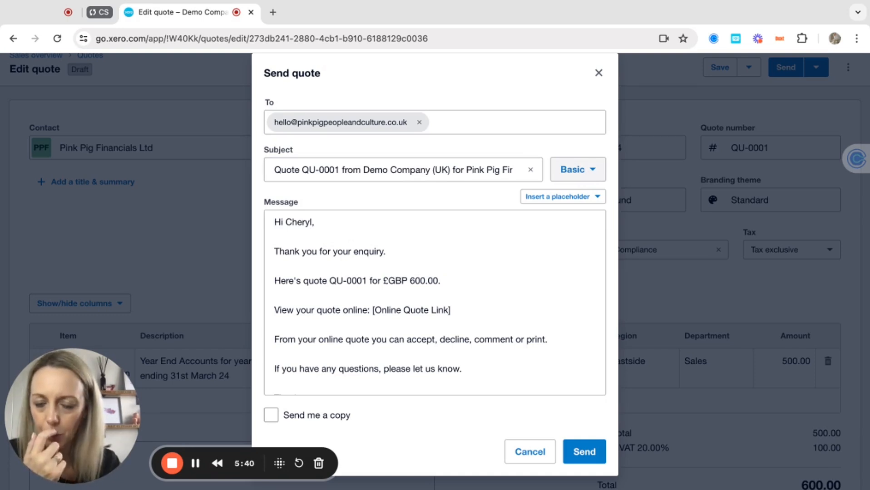
Review the Basic template, placeholders and message, then send the £600.00 quote email.
{"action": "left_click", "coordinate": [574, 170]}
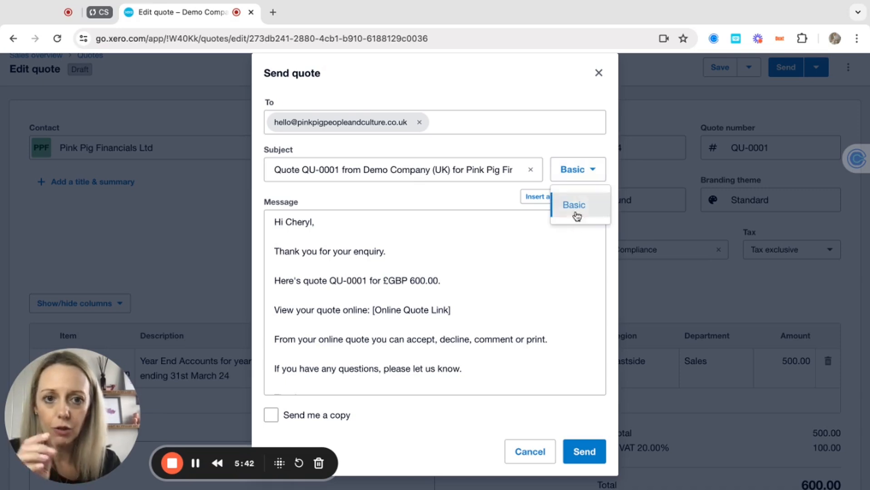
{"action": "left_click", "coordinate": [574, 172]}
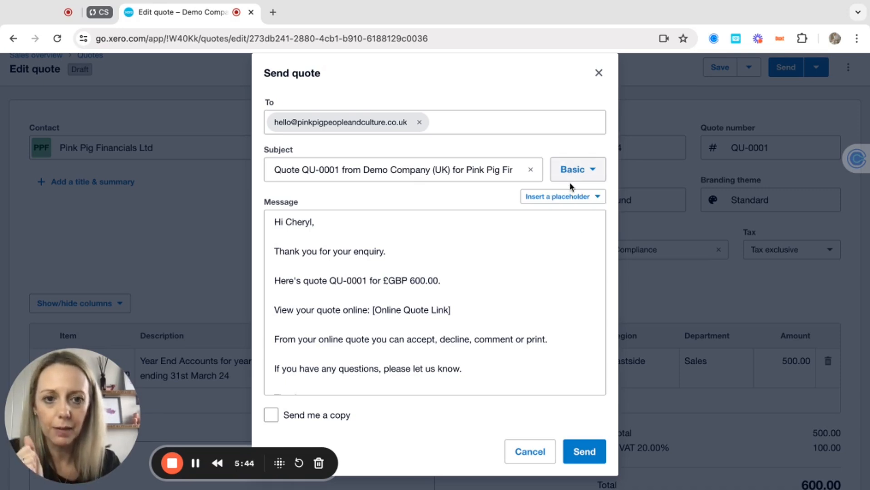
{"action": "left_click", "coordinate": [568, 196]}
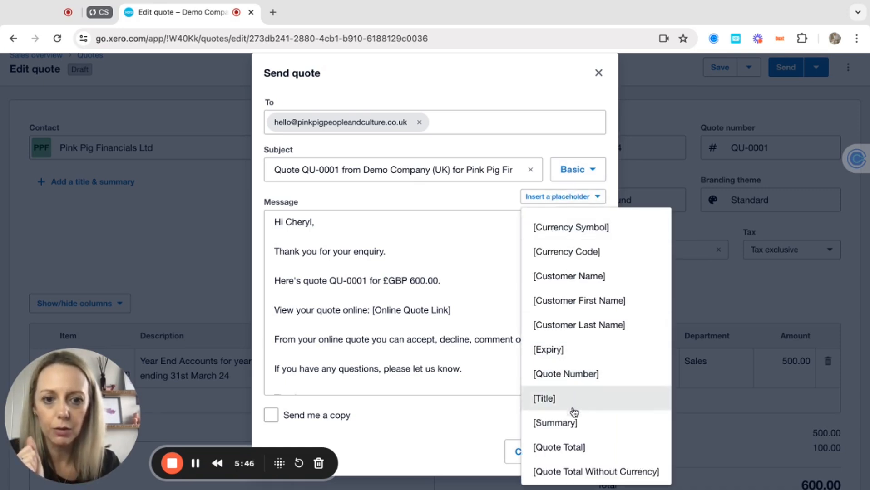
{"action": "left_click", "coordinate": [474, 237]}
{"action": "scroll", "coordinate": [436, 292], "scroll_direction": "down", "scroll_amount": 2}
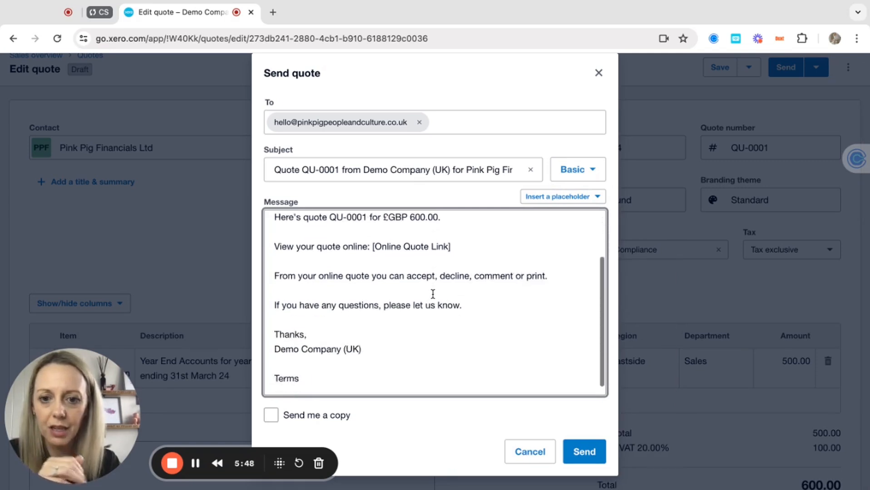
{"action": "scroll", "coordinate": [433, 295], "scroll_direction": "down", "scroll_amount": 1}
{"action": "scroll", "coordinate": [433, 294], "scroll_direction": "down", "scroll_amount": 1}
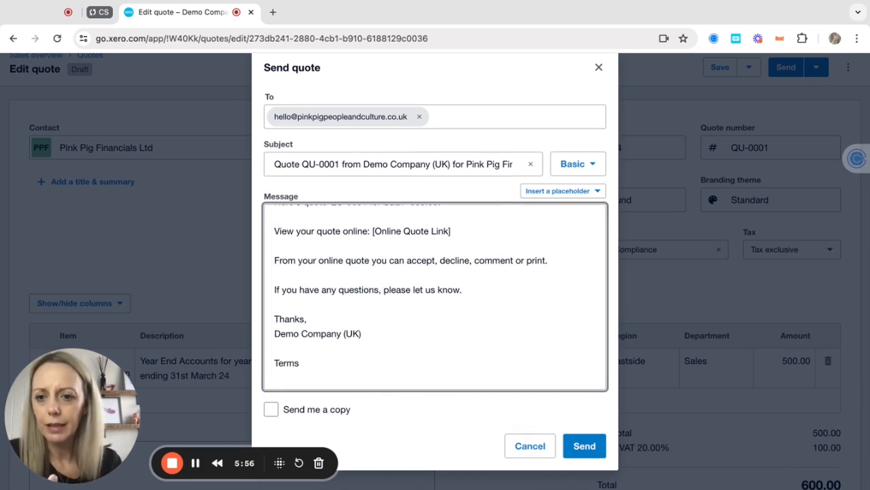
{"action": "scroll", "coordinate": [396, 264], "scroll_direction": "up", "scroll_amount": 2}
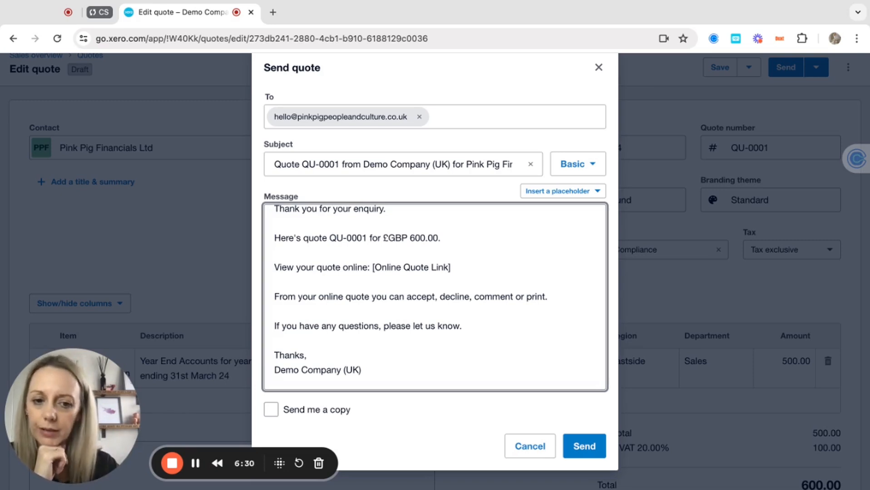
{"action": "left_click", "coordinate": [585, 445]}
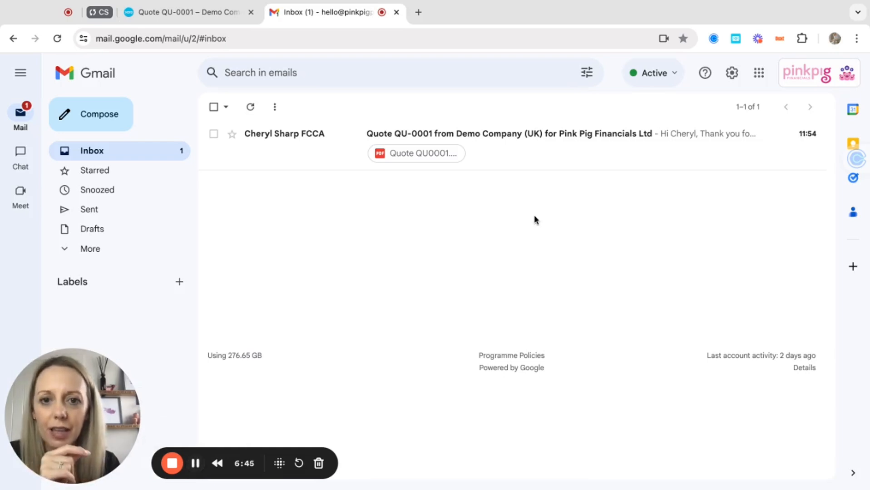
Open the quote email, mark it safe, preview the PDF, then follow the online quote link.
{"action": "left_click", "coordinate": [486, 157]}
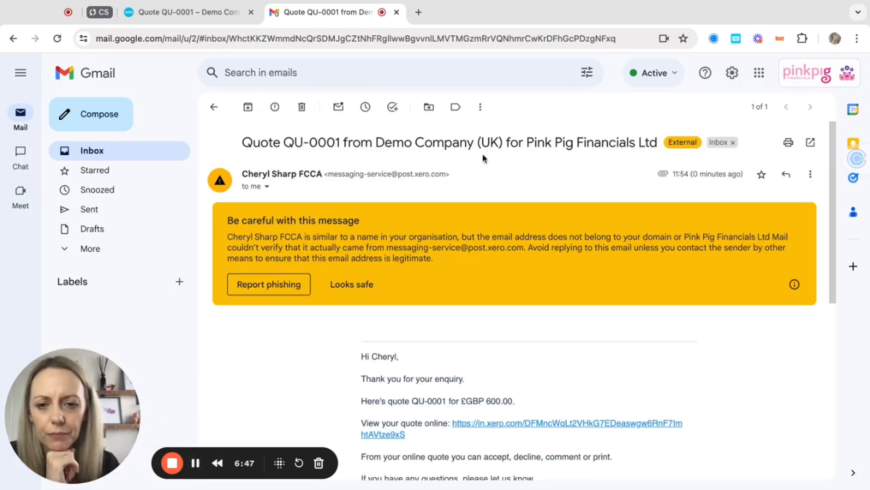
{"action": "left_click", "coordinate": [358, 285]}
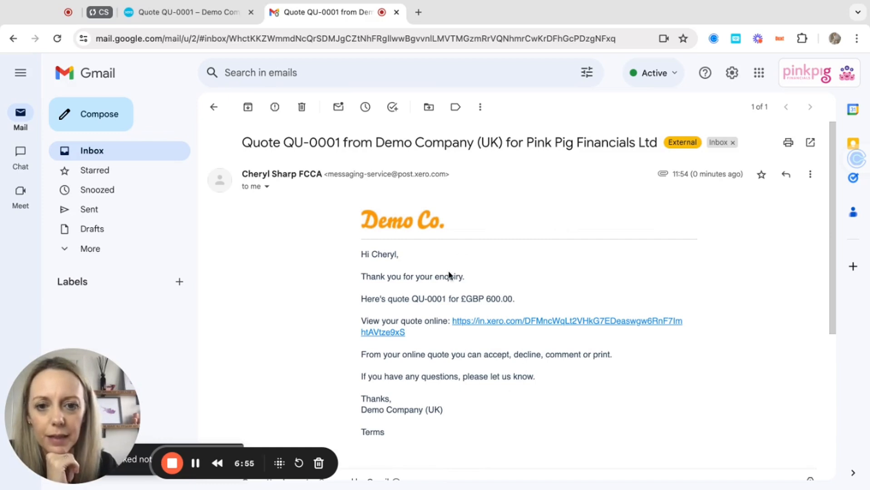
{"action": "scroll", "coordinate": [451, 369], "scroll_direction": "down", "scroll_amount": 5}
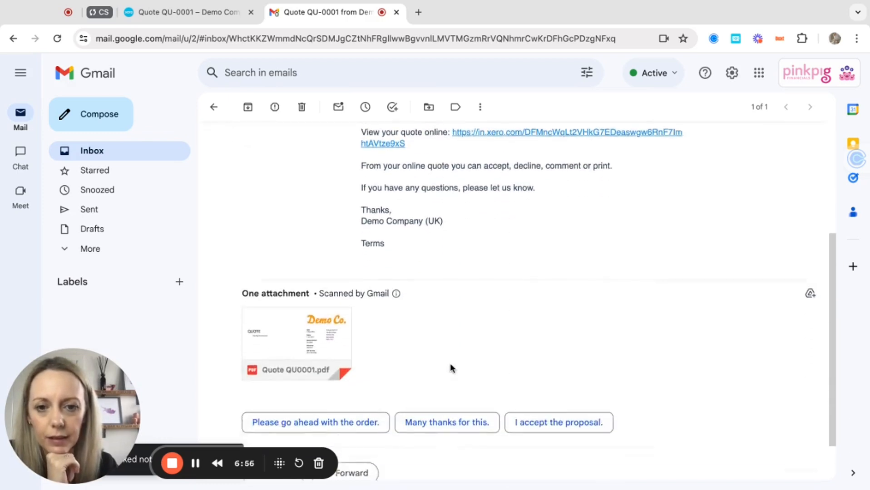
{"action": "left_click", "coordinate": [322, 330]}
{"action": "scroll", "coordinate": [322, 330], "scroll_direction": "down", "scroll_amount": 7}
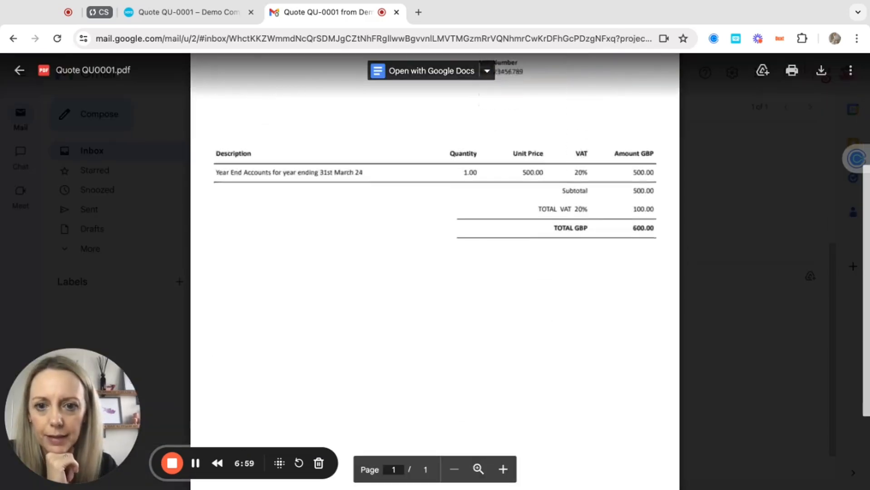
{"action": "scroll", "coordinate": [322, 330], "scroll_direction": "up", "scroll_amount": 6}
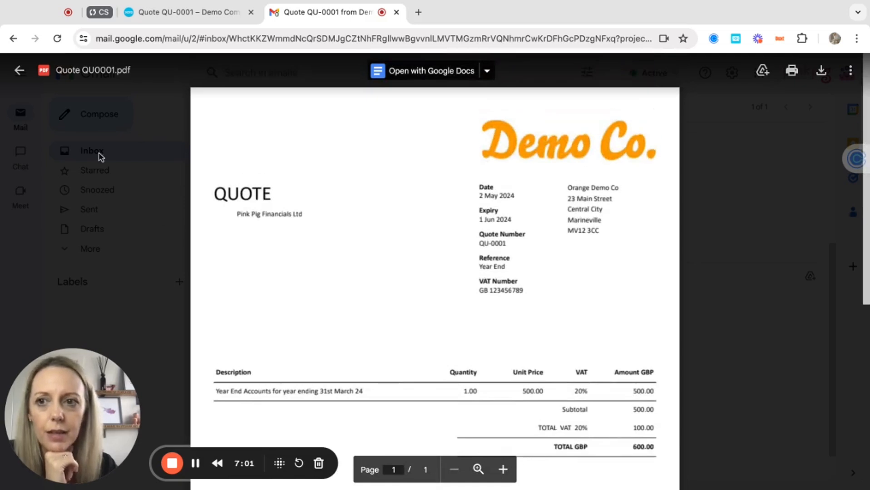
{"action": "left_click", "coordinate": [19, 70]}
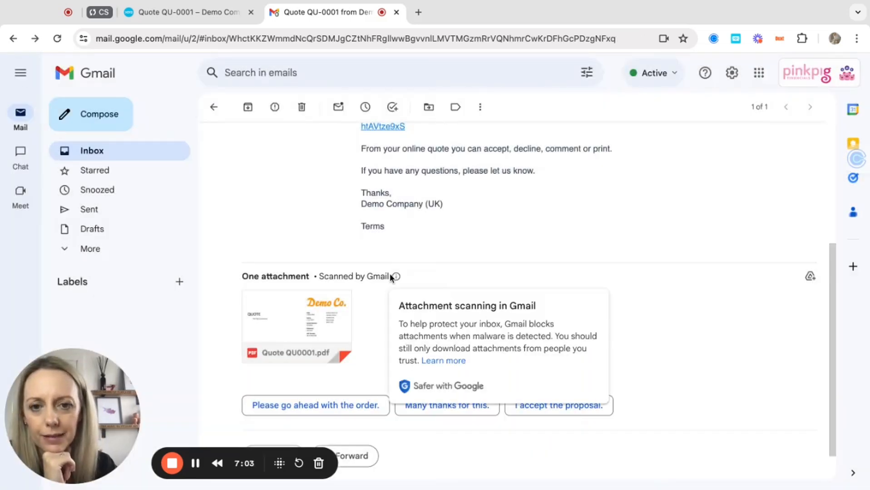
{"action": "scroll", "coordinate": [388, 277], "scroll_direction": "up", "scroll_amount": 4}
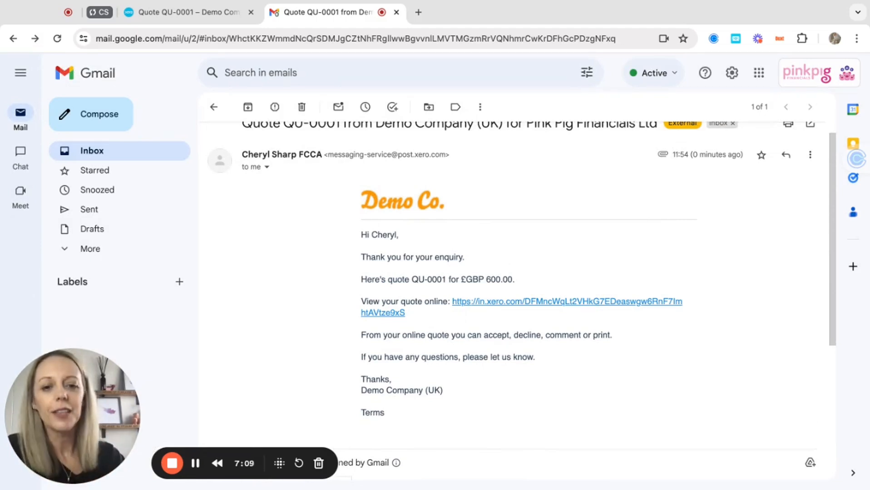
{"action": "left_click", "coordinate": [500, 302]}
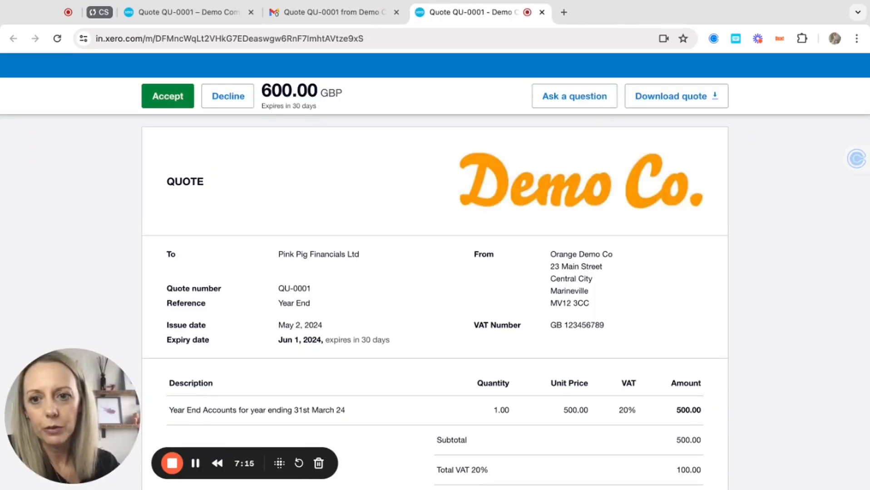
On online quote QU-0001, cancel a question, accept the quote, and return to Xero's Quotes list.
{"action": "scroll", "coordinate": [426, 363], "scroll_direction": "down", "scroll_amount": 5}
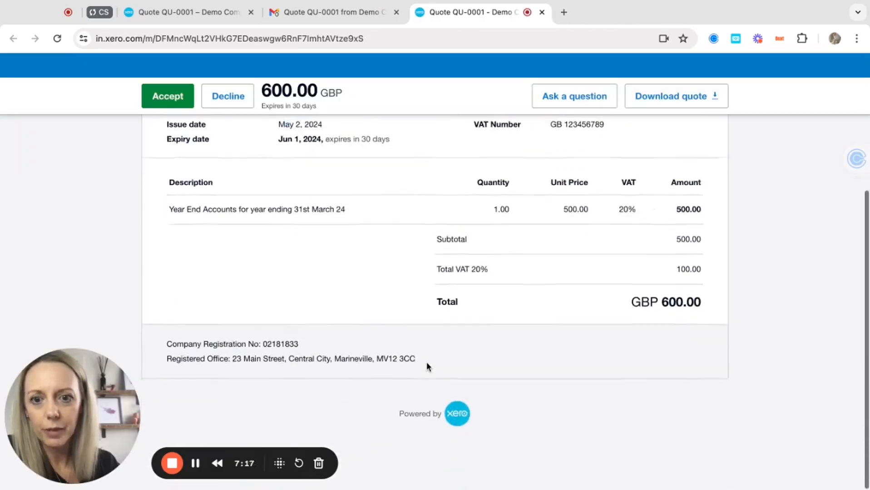
{"action": "scroll", "coordinate": [350, 272], "scroll_direction": "up", "scroll_amount": 1}
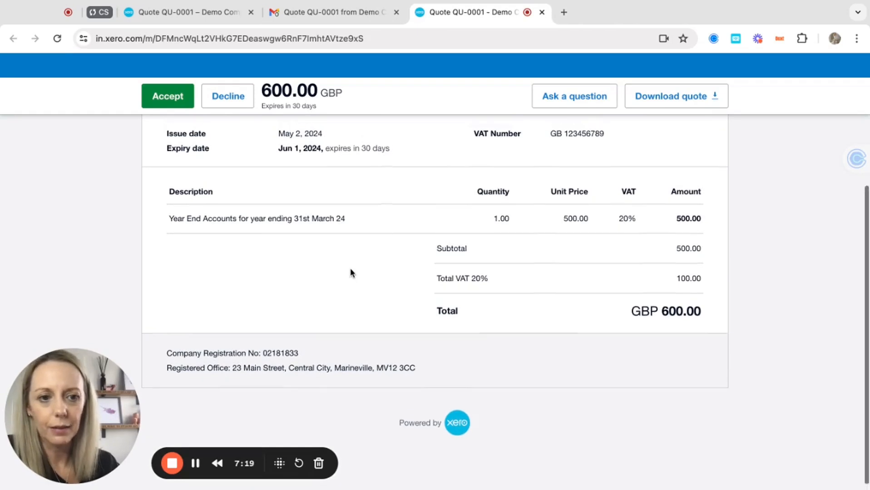
{"action": "scroll", "coordinate": [350, 271], "scroll_direction": "up", "scroll_amount": 5}
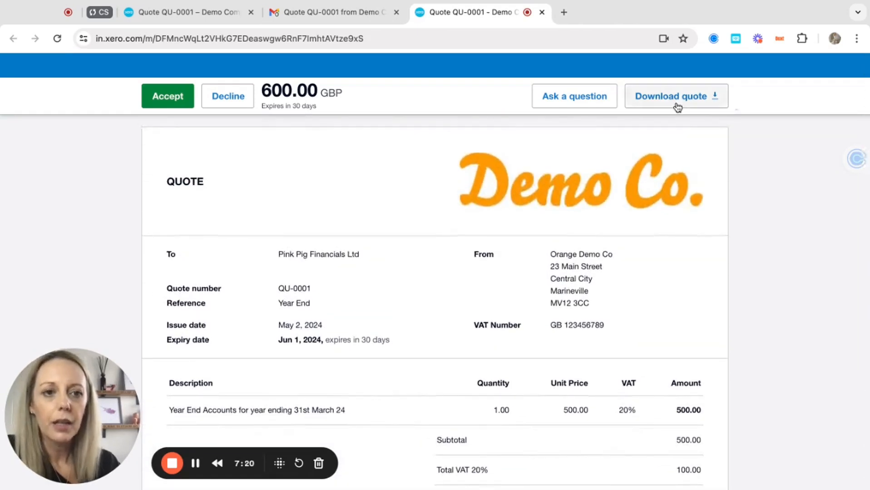
{"action": "left_click", "coordinate": [571, 98]}
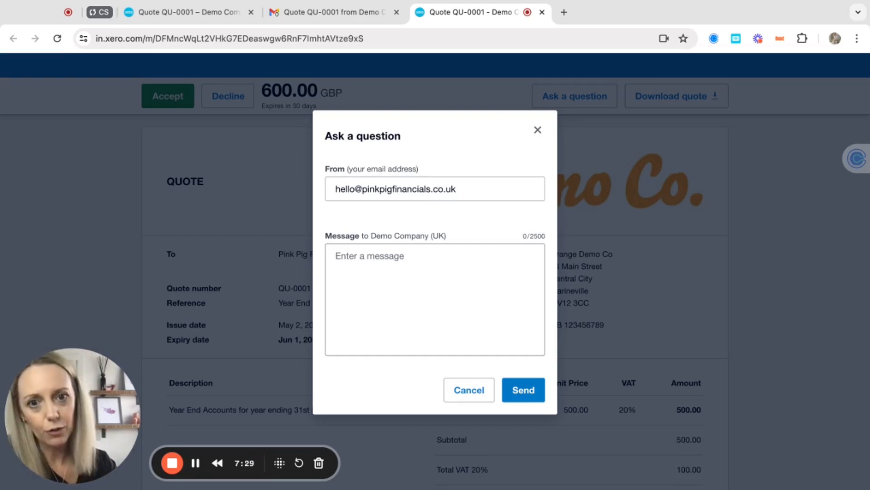
{"action": "left_click", "coordinate": [469, 395]}
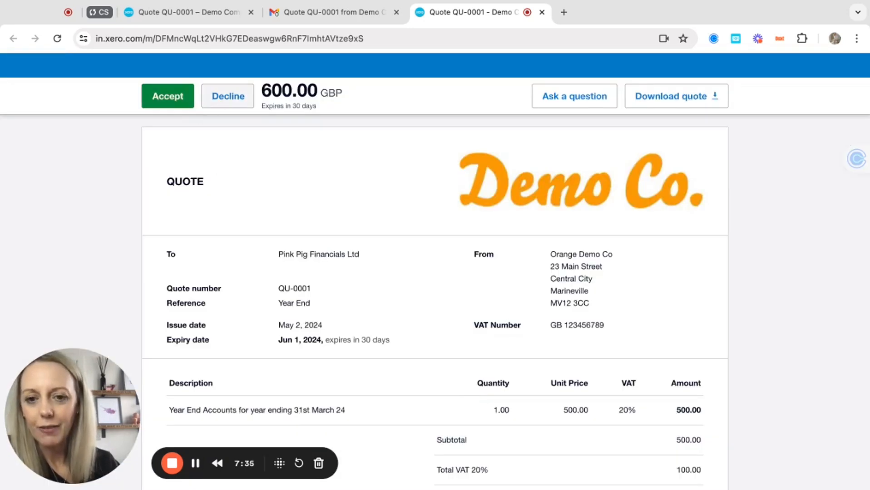
{"action": "left_click", "coordinate": [174, 98]}
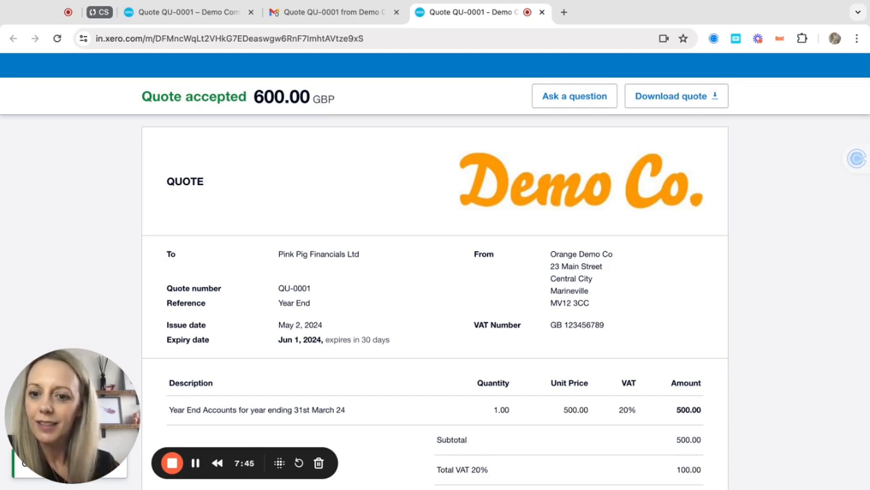
{"action": "left_click", "coordinate": [195, 466]}
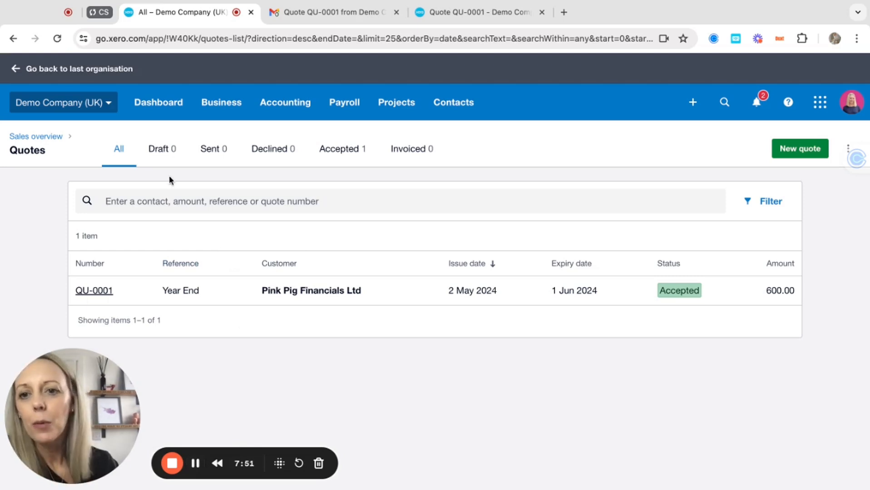
View the Sent quotes, then the Accepted quotes showing QU-0001 at 600.00.
{"action": "left_click", "coordinate": [216, 154]}
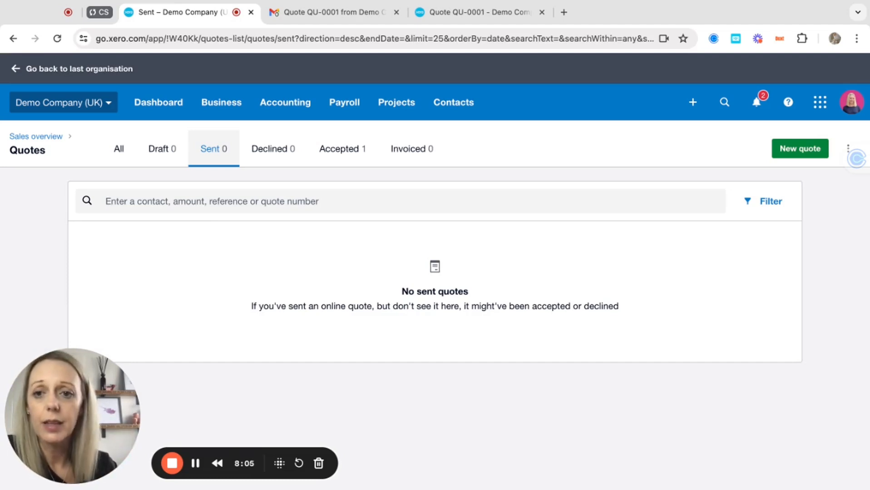
{"action": "left_click", "coordinate": [364, 156]}
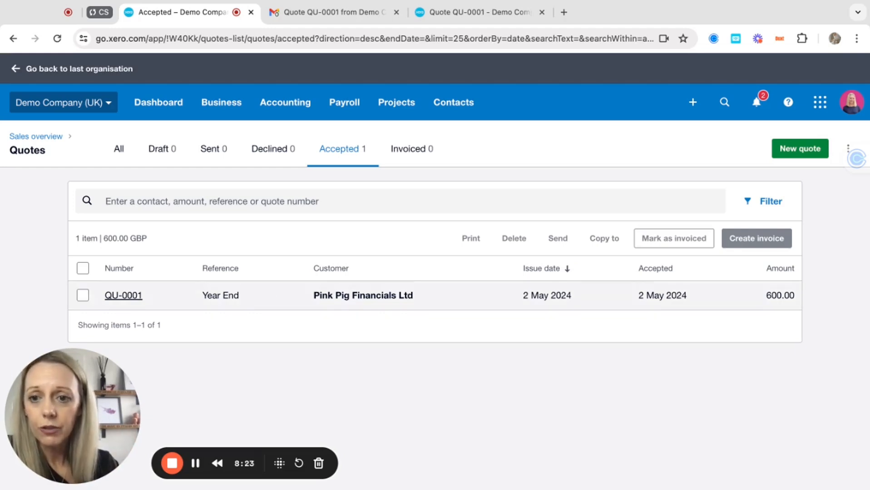
Create invoice INV-0047 from quote QU-0001, with the quote marked as invoiced.
{"action": "left_click", "coordinate": [84, 298]}
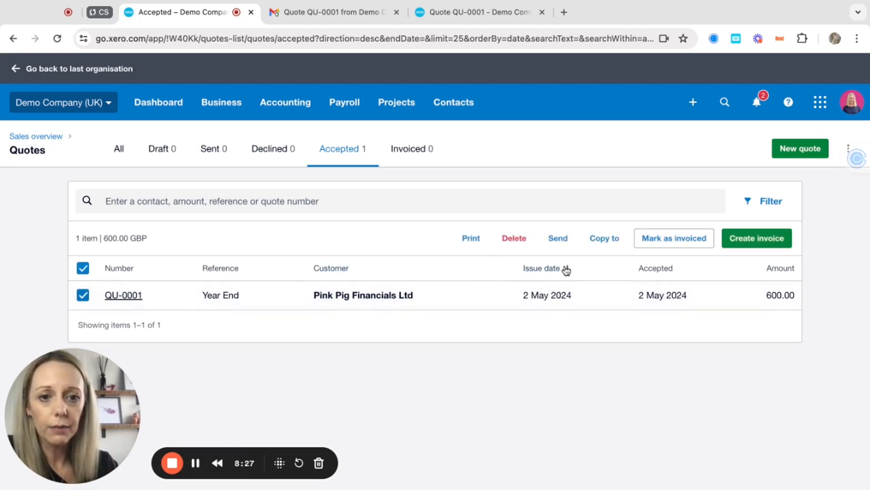
{"action": "left_click", "coordinate": [762, 240]}
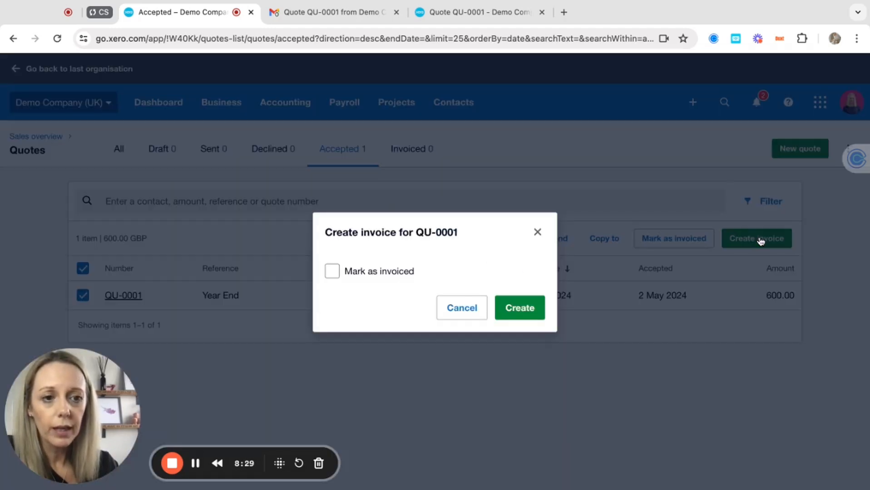
{"action": "left_click", "coordinate": [334, 272]}
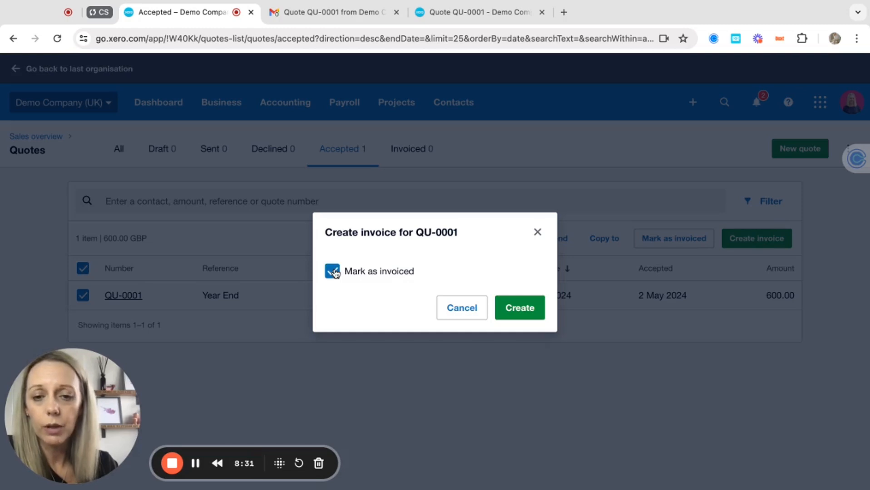
{"action": "left_click", "coordinate": [519, 309]}
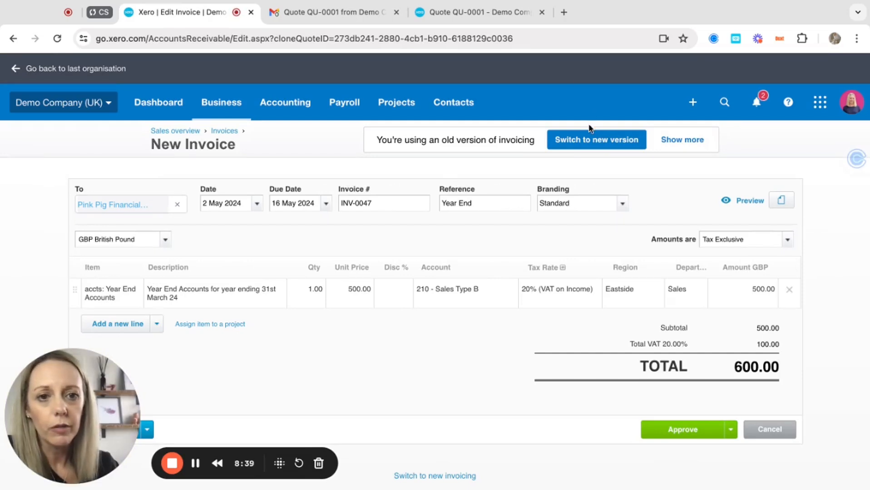
{"action": "left_click", "coordinate": [579, 142]}
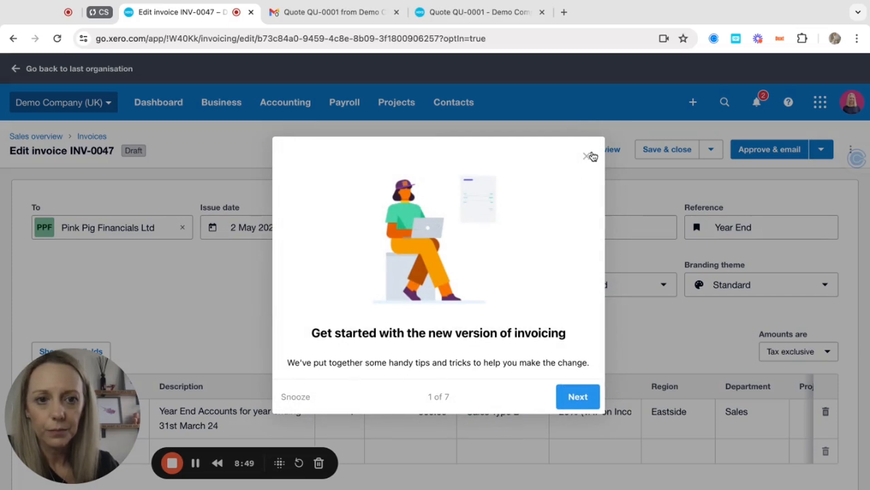
{"action": "left_click", "coordinate": [587, 156]}
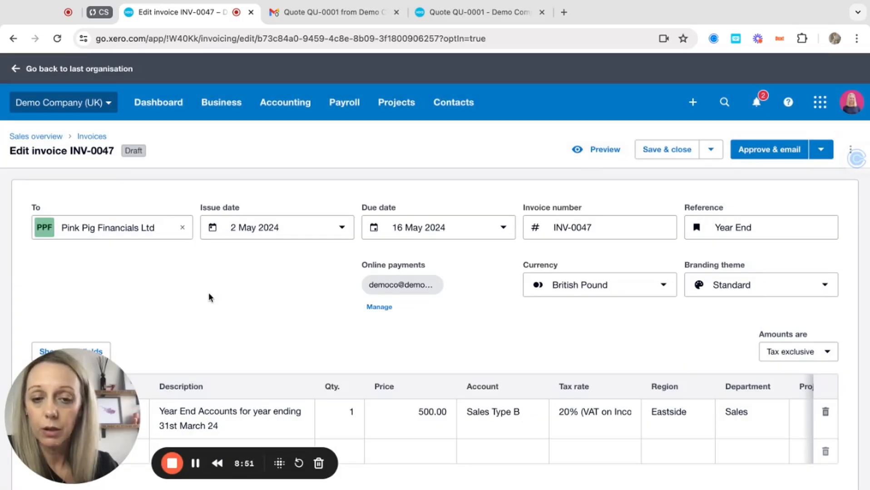
{"action": "scroll", "coordinate": [209, 292], "scroll_direction": "down", "scroll_amount": 2}
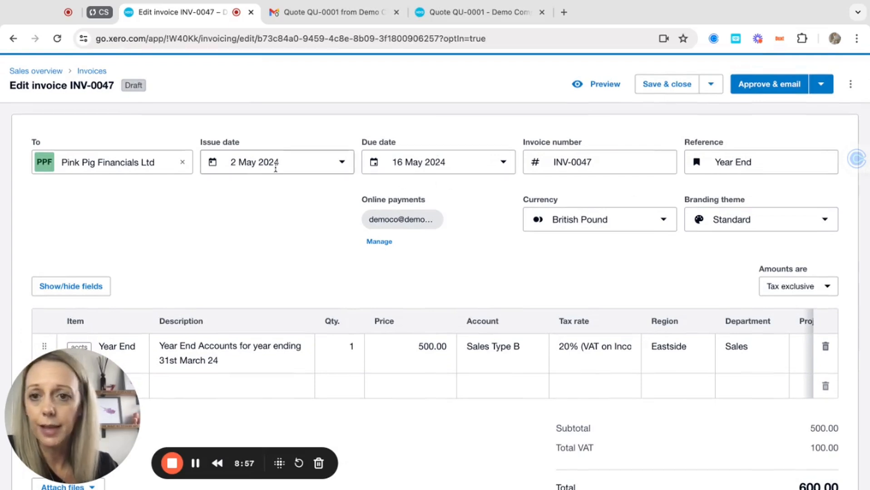
{"action": "left_click", "coordinate": [457, 158]}
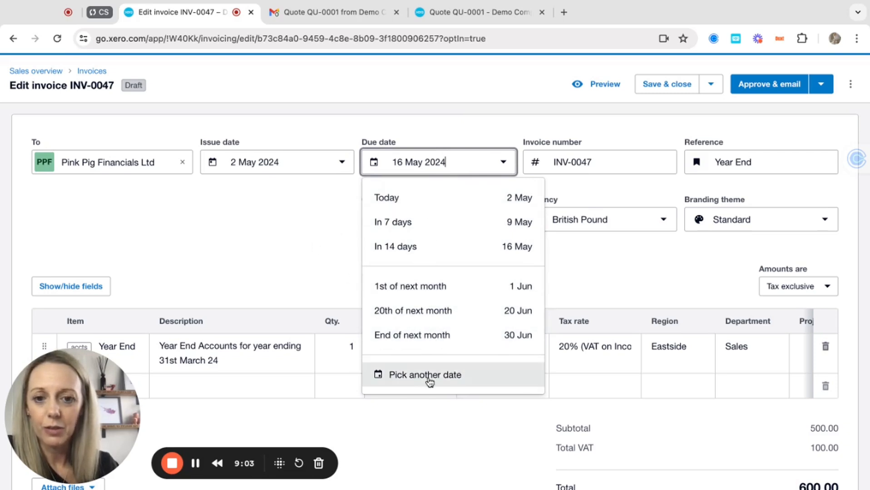
{"action": "left_click", "coordinate": [318, 221]}
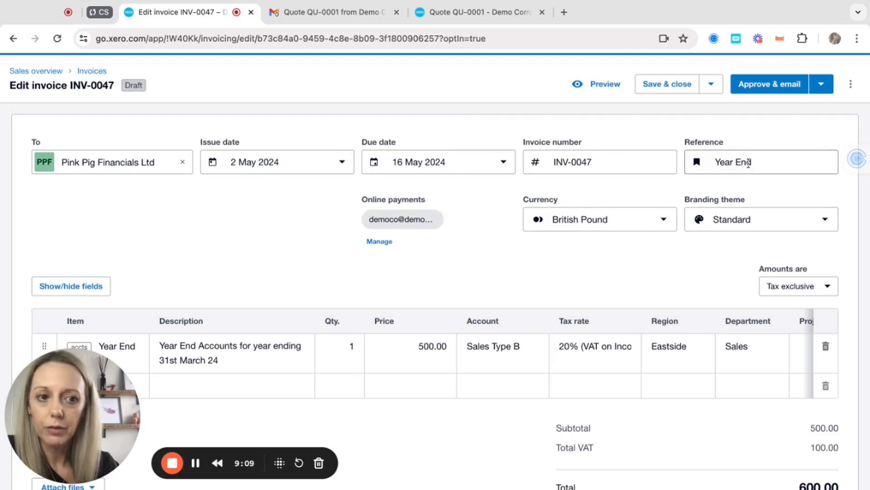
{"action": "scroll", "coordinate": [388, 278], "scroll_direction": "down", "scroll_amount": 2}
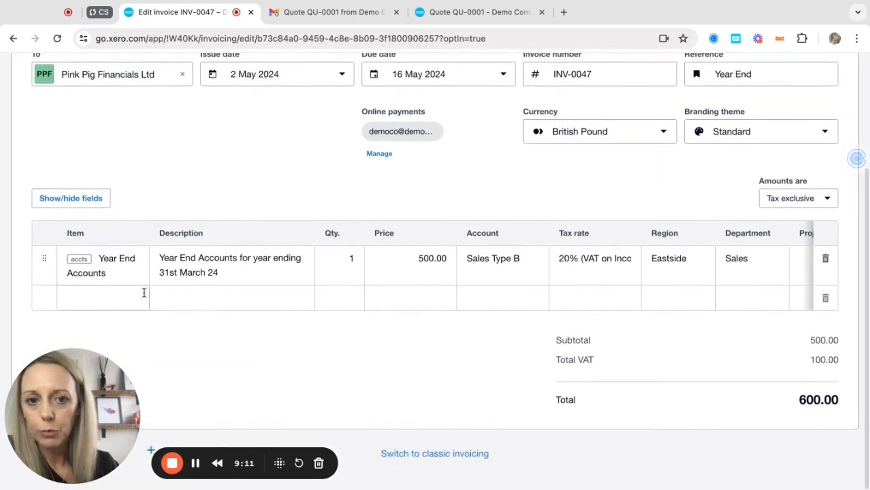
{"action": "scroll", "coordinate": [638, 275], "scroll_direction": "right", "scroll_amount": 1}
{"action": "scroll", "coordinate": [637, 275], "scroll_direction": "right", "scroll_amount": 3}
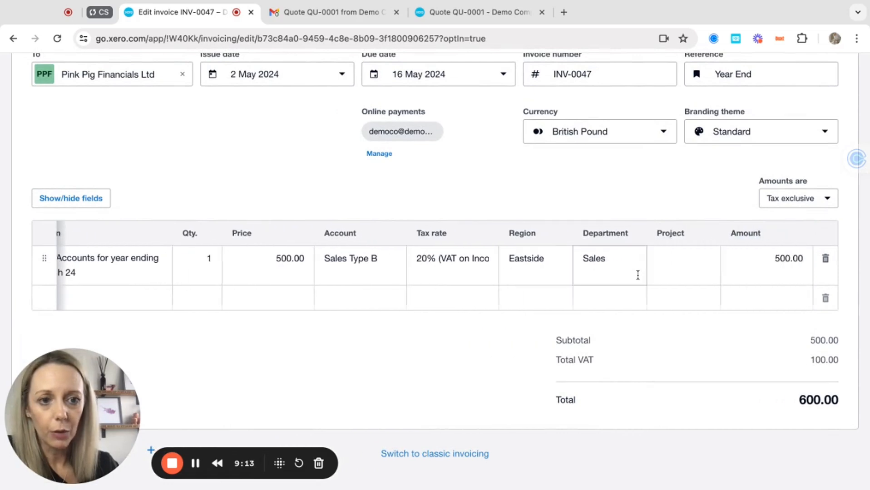
{"action": "scroll", "coordinate": [435, 266], "scroll_direction": "left", "scroll_amount": 3}
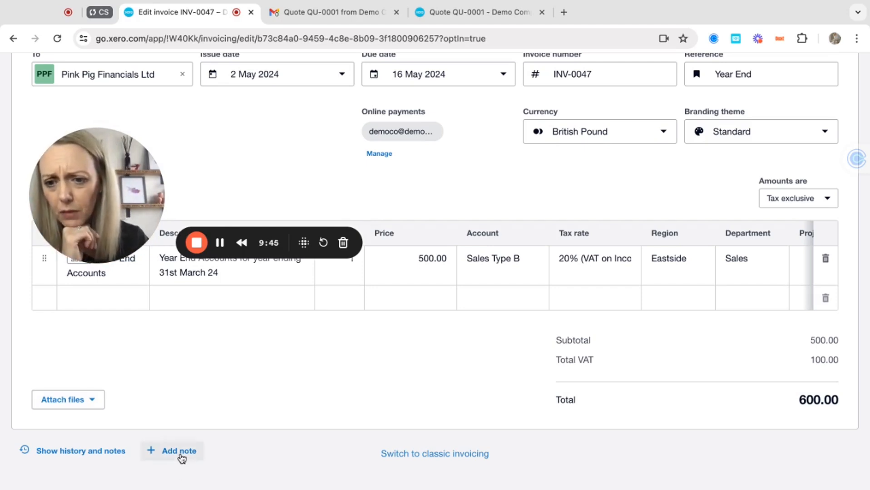
Reveal INV-0047's history and notes showing it was copied from quote QU-0001.
{"action": "left_click", "coordinate": [96, 456]}
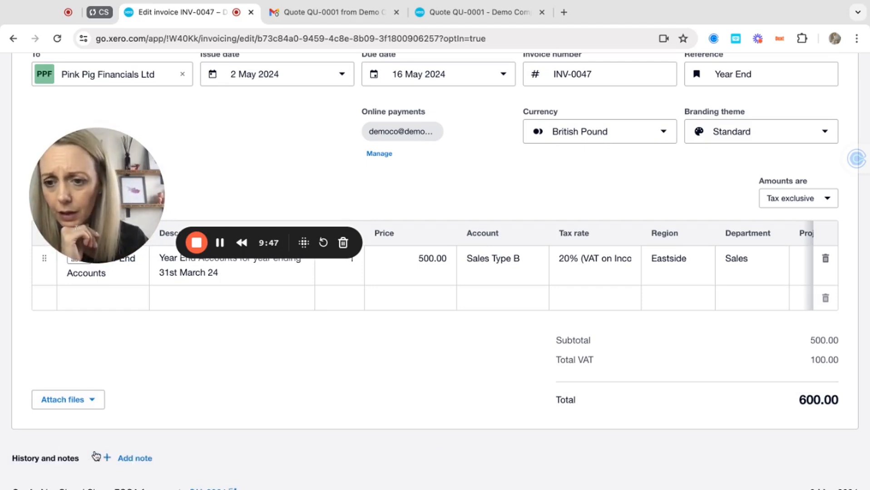
{"action": "scroll", "coordinate": [95, 455], "scroll_direction": "down", "scroll_amount": 3}
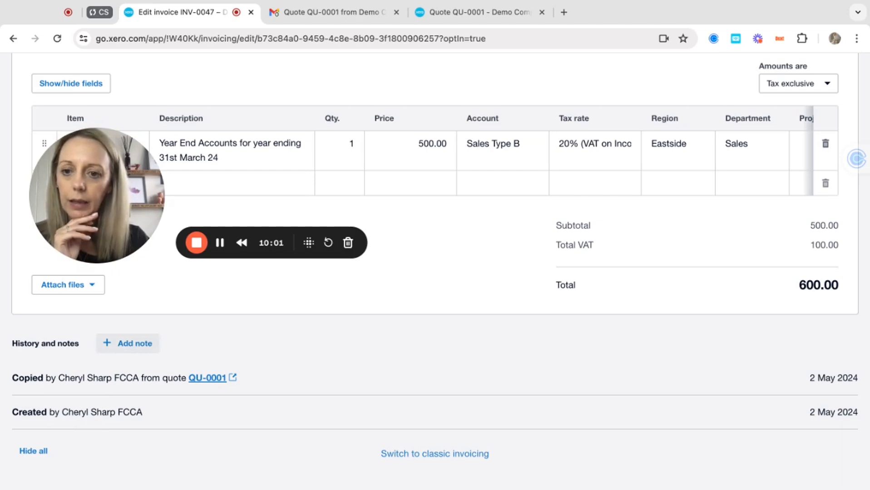
{"action": "scroll", "coordinate": [426, 89], "scroll_direction": "up", "scroll_amount": 3}
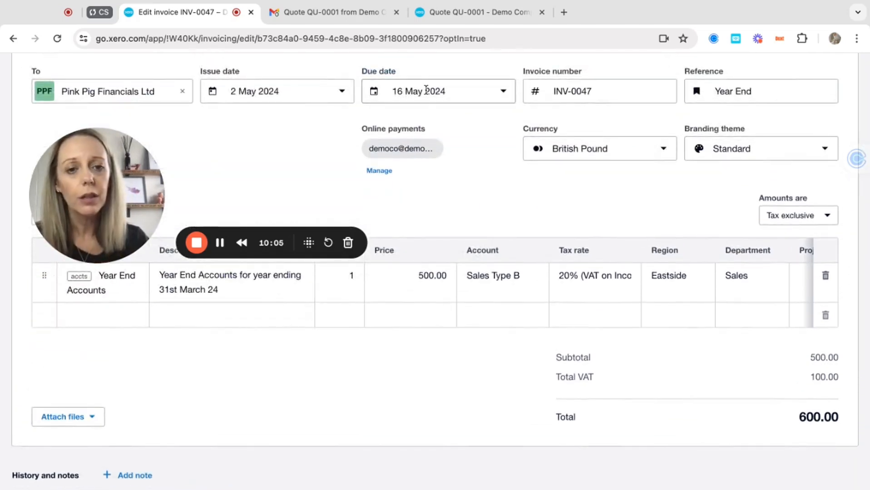
{"action": "scroll", "coordinate": [308, 336], "scroll_direction": "down", "scroll_amount": 3}
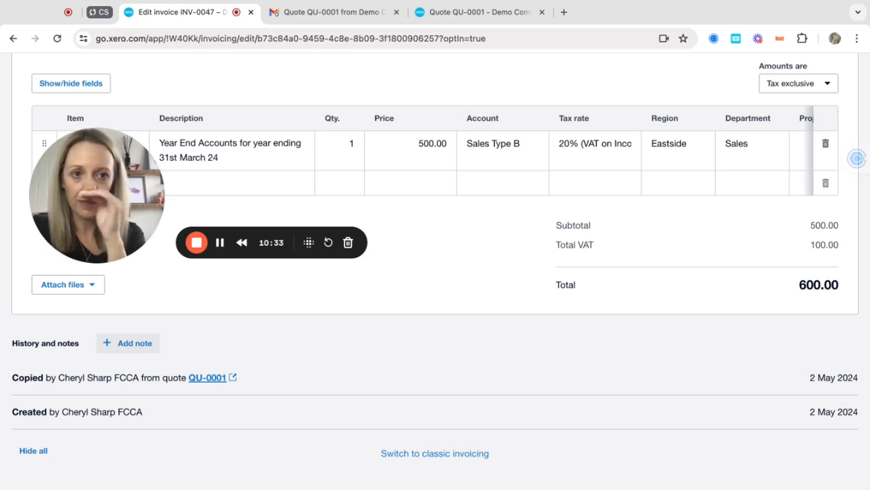
{"action": "scroll", "coordinate": [648, 264], "scroll_direction": "up", "scroll_amount": 5}
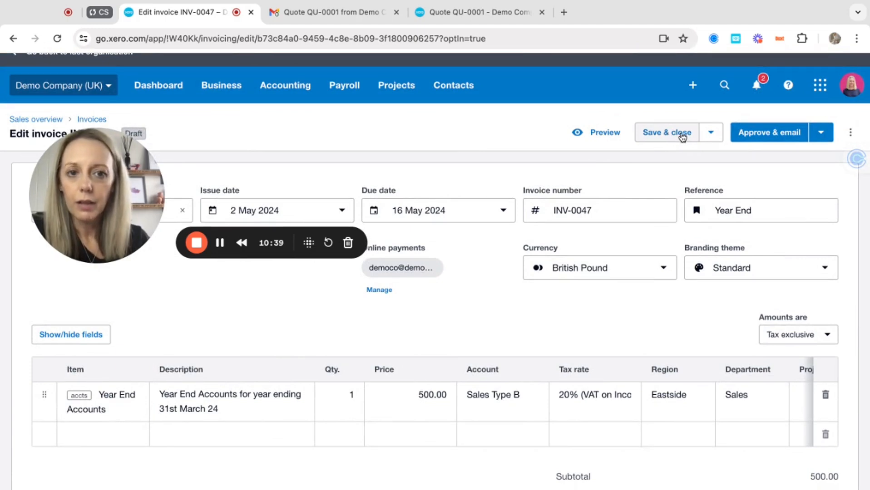
Approve invoice INV-0047 and cancel the Send invoice email without sending.
{"action": "left_click", "coordinate": [779, 133]}
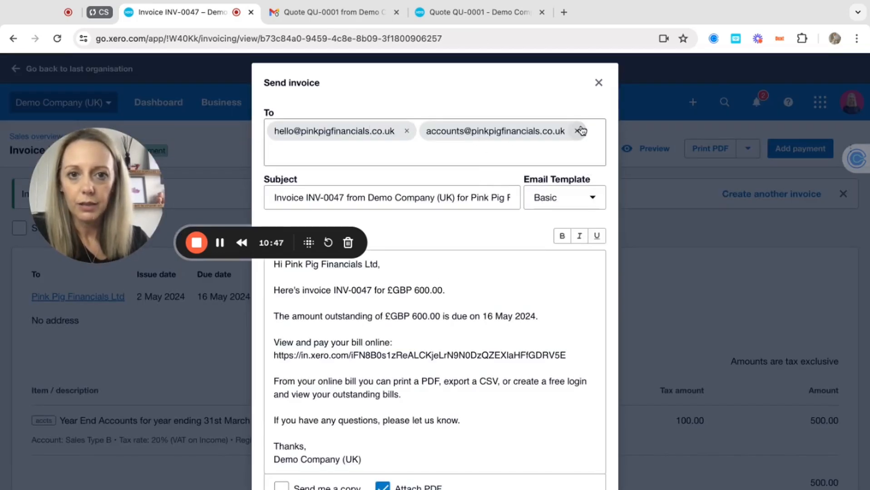
{"action": "scroll", "coordinate": [449, 275], "scroll_direction": "down", "scroll_amount": 3}
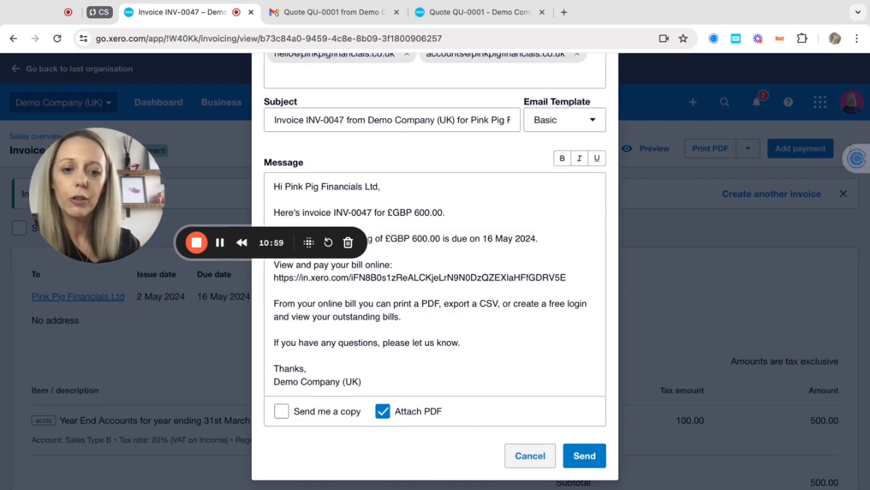
{"action": "left_click", "coordinate": [530, 456]}
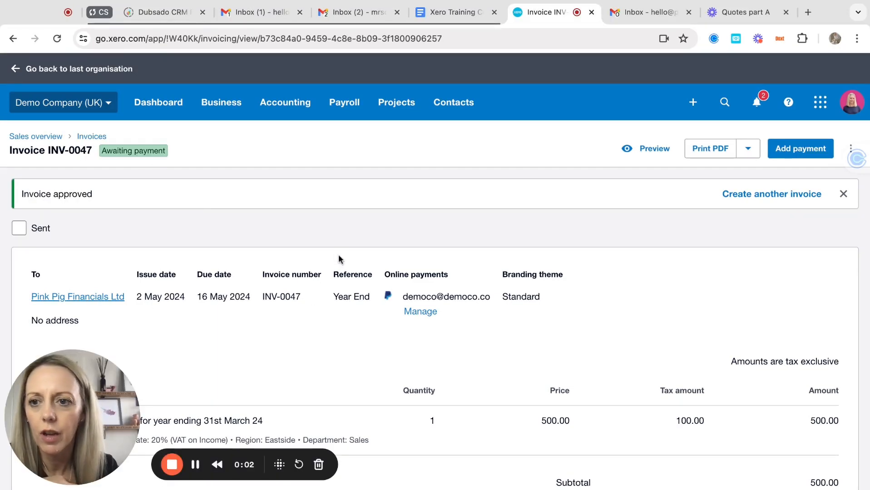
From the Sales overview, list all quotes filtered to the Invoiced tab.
{"action": "left_click", "coordinate": [37, 138]}
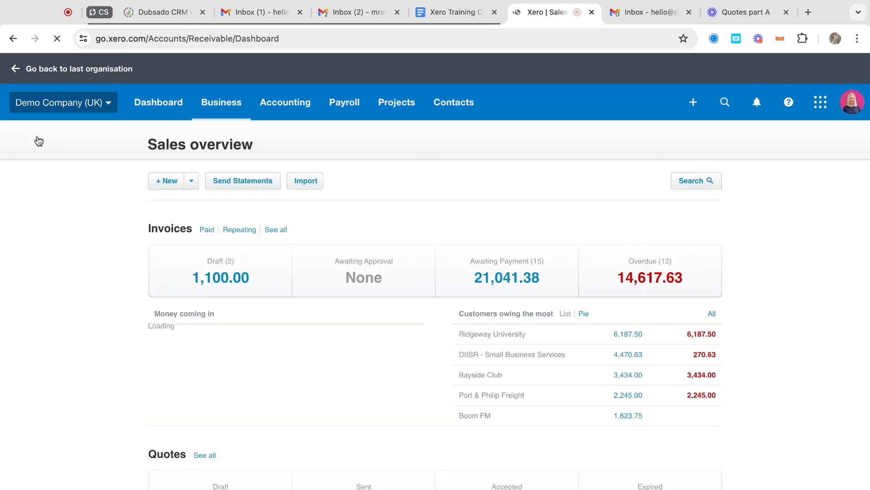
{"action": "scroll", "coordinate": [207, 332], "scroll_direction": "down", "scroll_amount": 3}
{"action": "scroll", "coordinate": [207, 332], "scroll_direction": "down", "scroll_amount": 1}
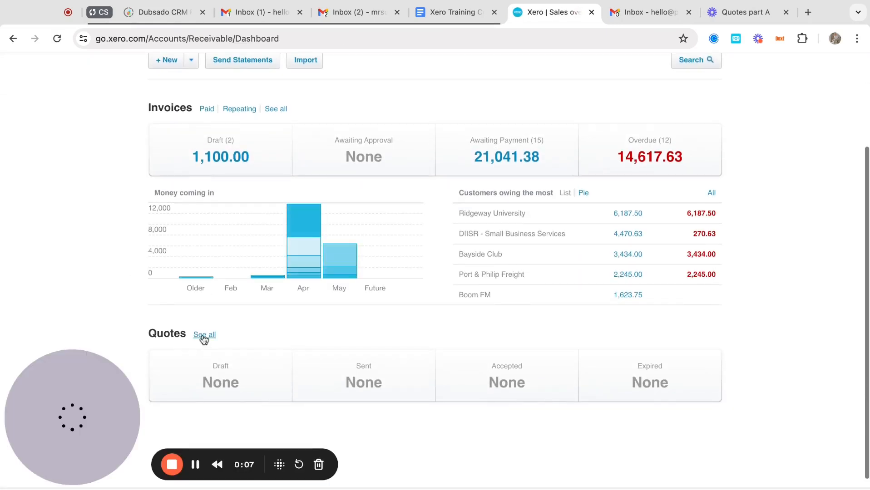
{"action": "left_click", "coordinate": [203, 337]}
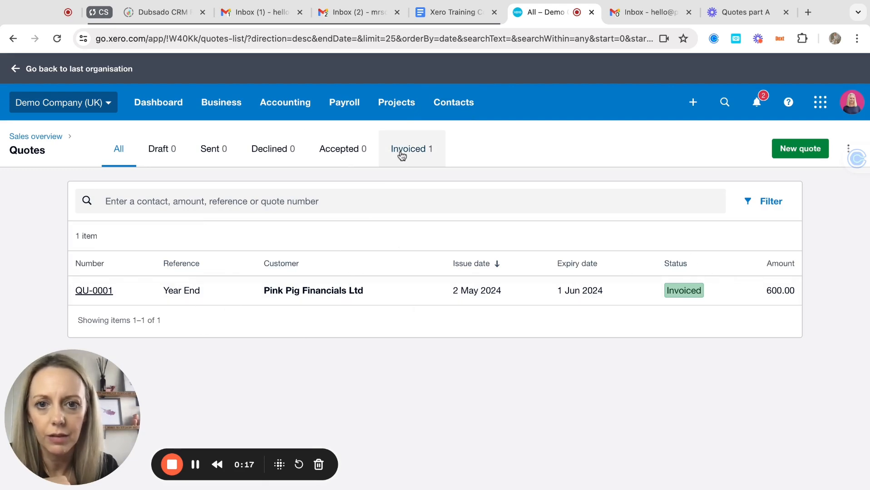
{"action": "left_click", "coordinate": [402, 156]}
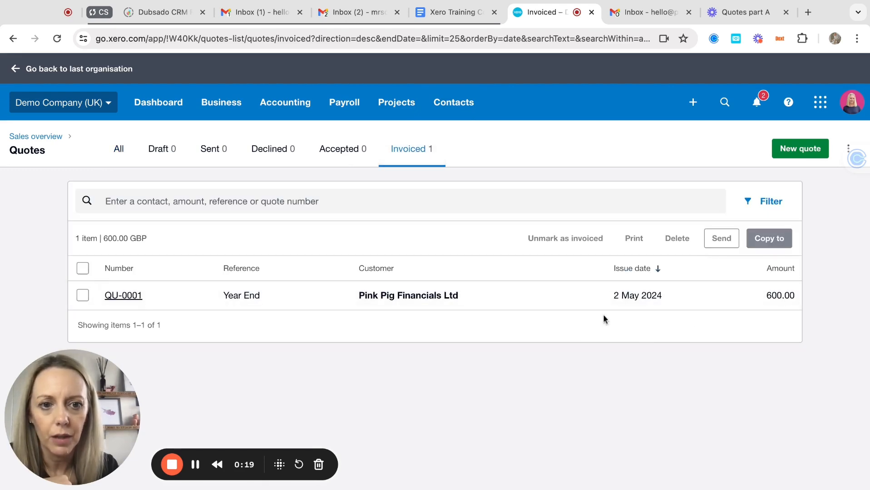
Select QU-0001, dismiss its Copy to options without copying, then show All contacts.
{"action": "left_click", "coordinate": [84, 297]}
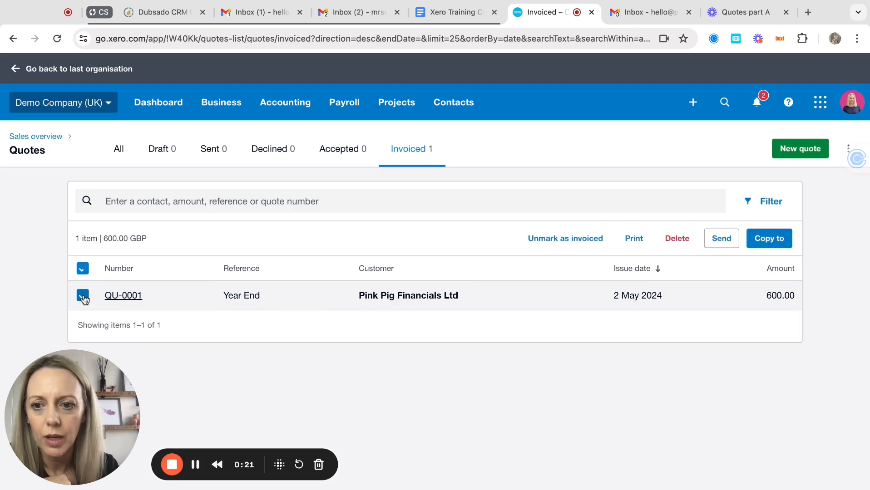
{"action": "left_click", "coordinate": [767, 243]}
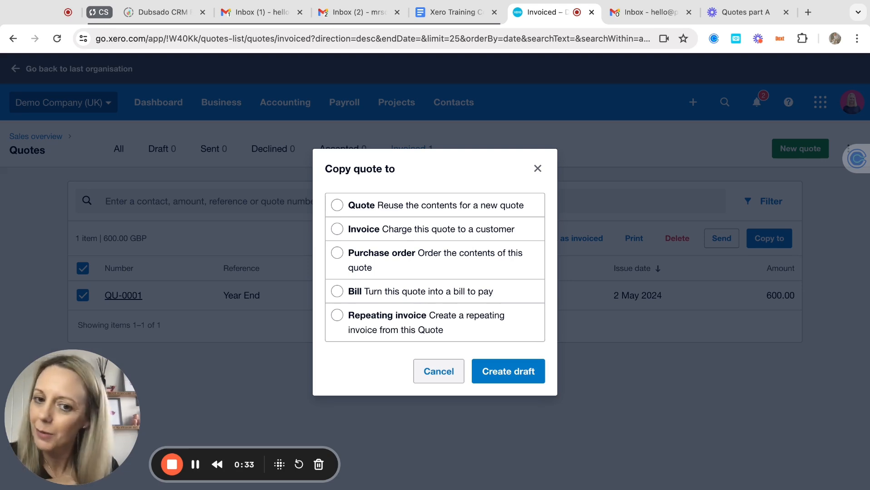
{"action": "left_click", "coordinate": [439, 372]}
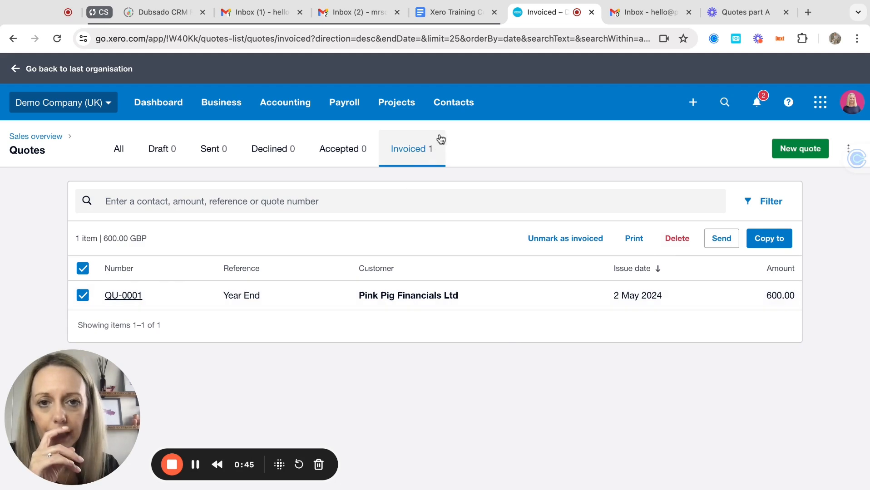
{"action": "left_click", "coordinate": [459, 106]}
{"action": "left_click", "coordinate": [465, 145]}
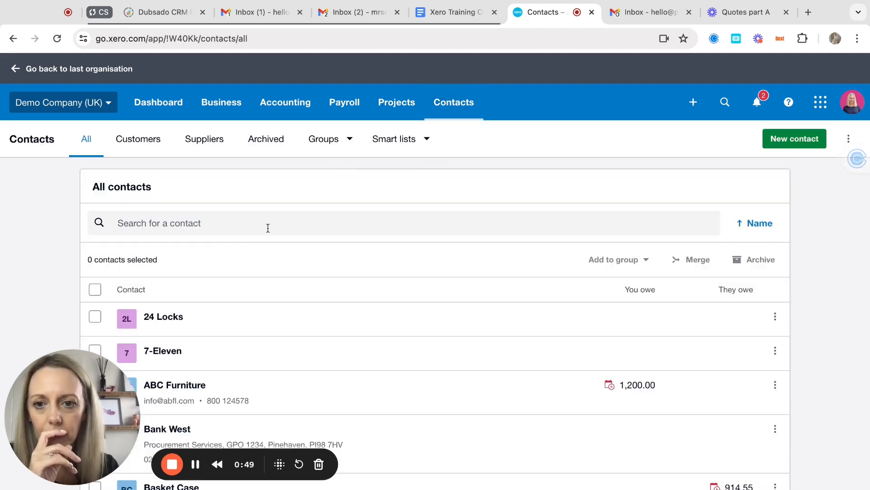
Search contacts for 'pink' and open the Pink Pig Financials Ltd contact.
{"action": "left_click", "coordinate": [260, 226]}
{"action": "type", "text": "pink"}
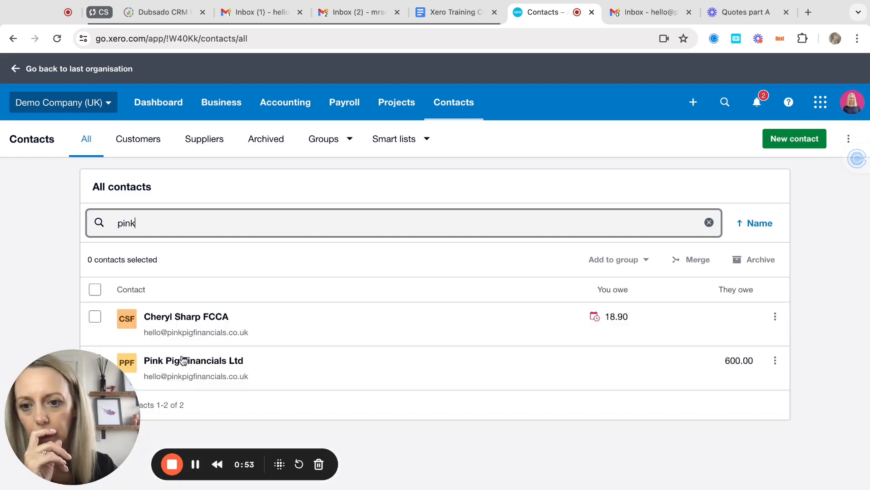
{"action": "left_click", "coordinate": [182, 361]}
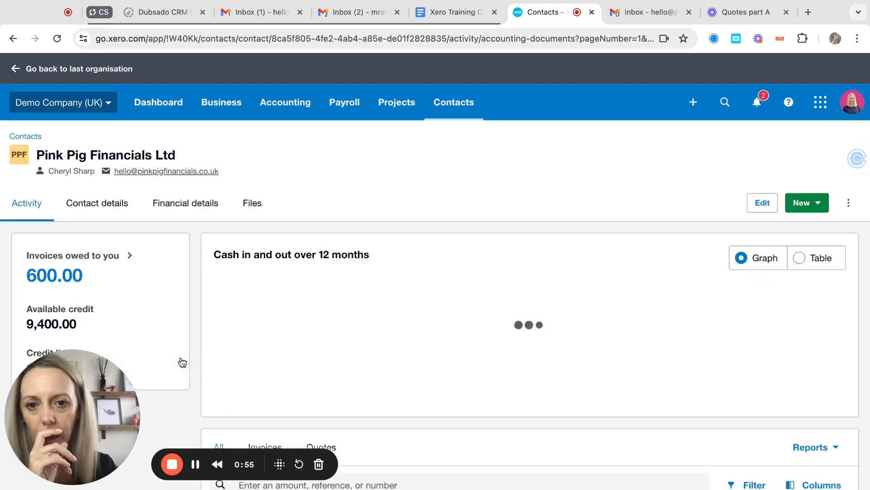
{"action": "scroll", "coordinate": [355, 326], "scroll_direction": "down", "scroll_amount": 1}
{"action": "scroll", "coordinate": [355, 326], "scroll_direction": "down", "scroll_amount": 2}
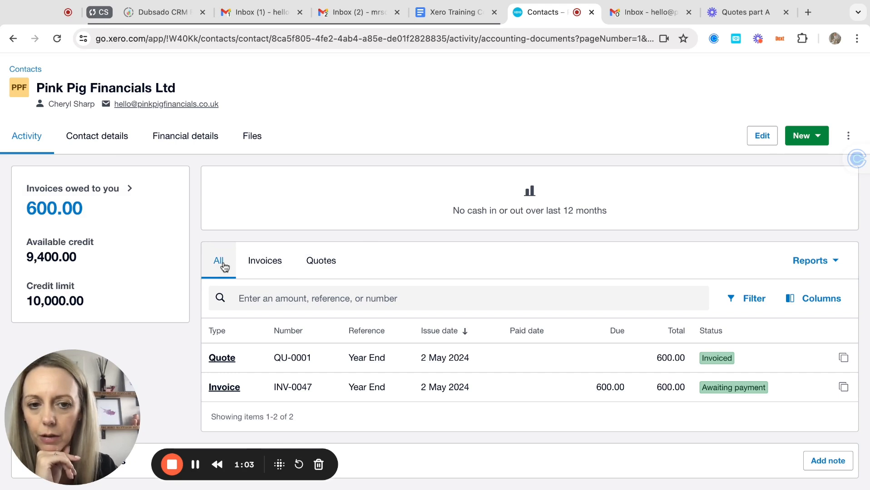
View the contact's invoices and quotes, then open and close the quotes Reports list.
{"action": "left_click", "coordinate": [267, 262]}
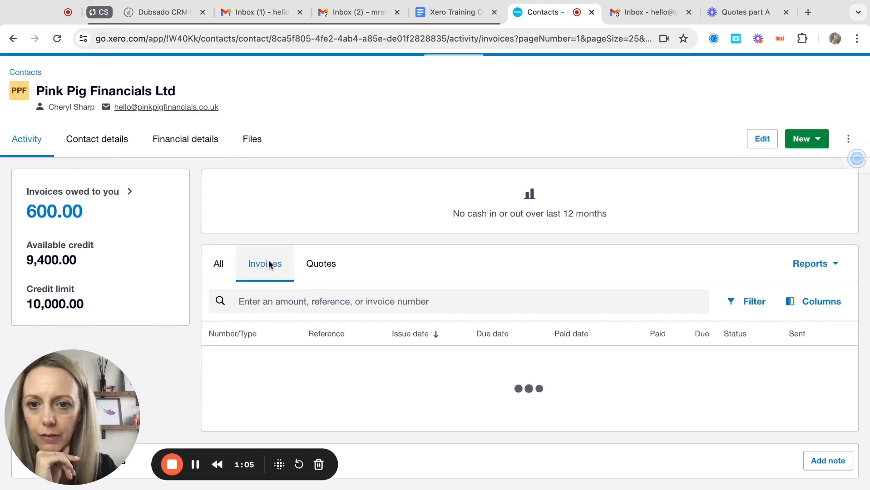
{"action": "left_click", "coordinate": [321, 290]}
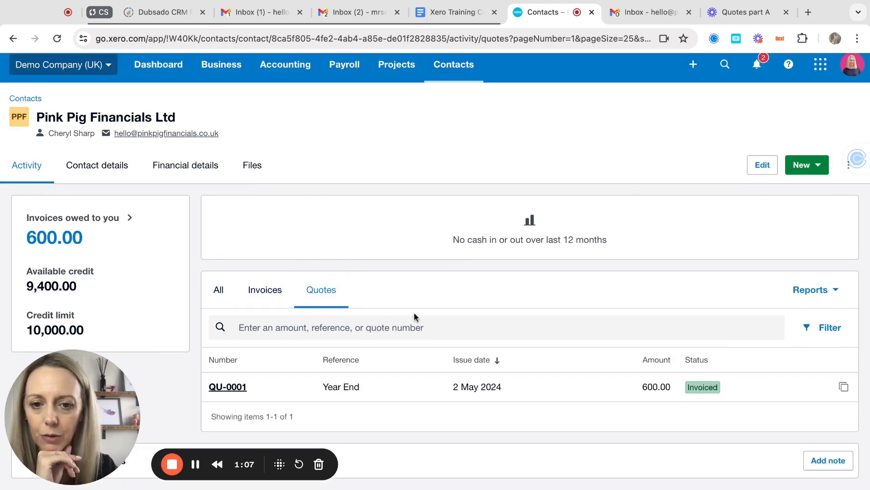
{"action": "left_click", "coordinate": [821, 294]}
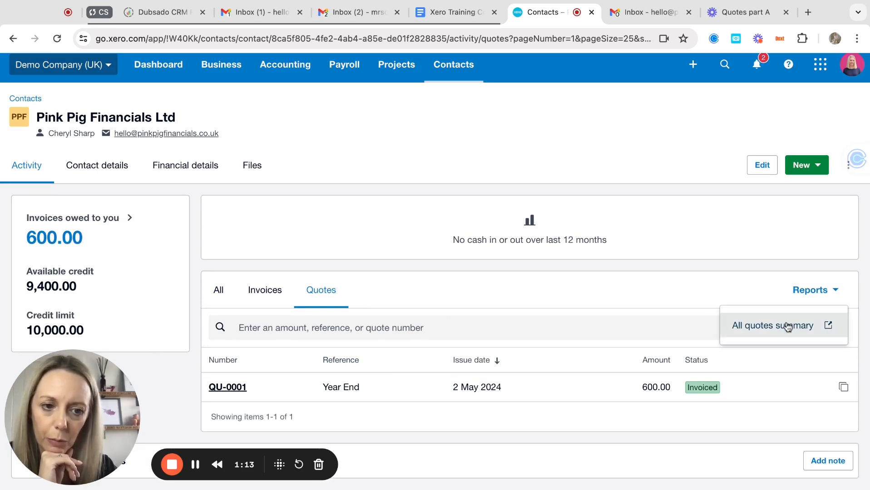
{"action": "left_click", "coordinate": [630, 298]}
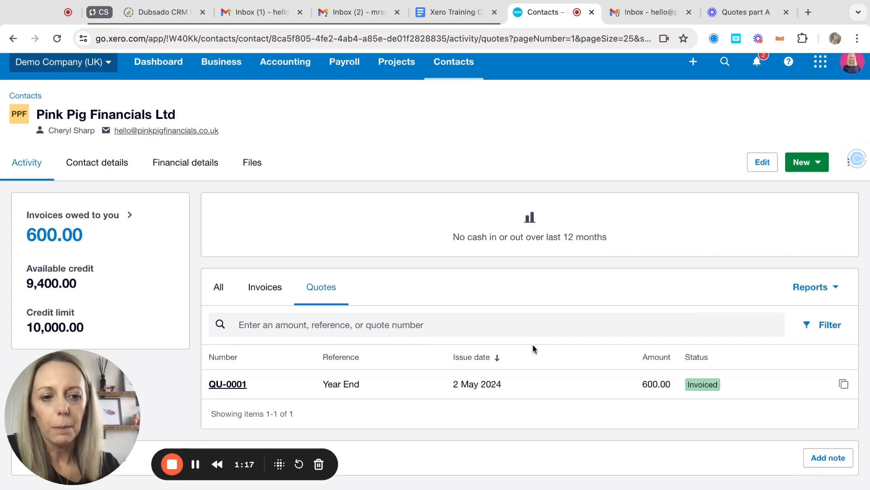